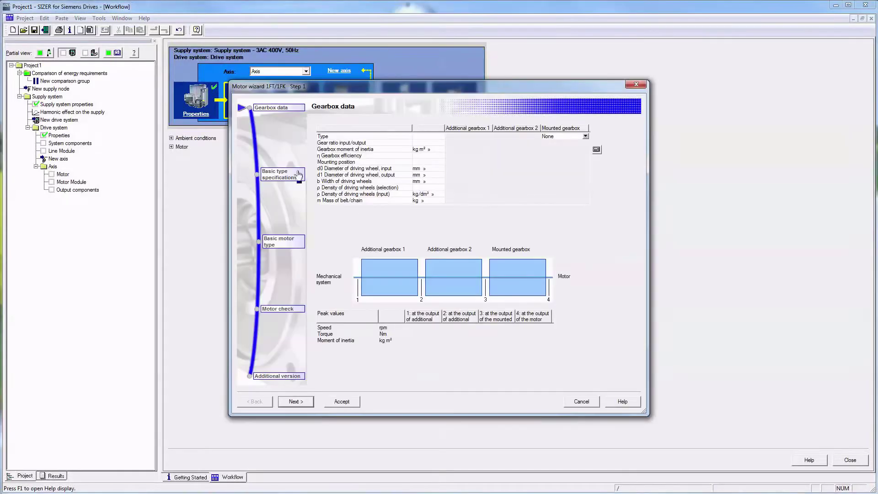
# Step: Step the 1FT/1FK motor wizard through gearbox, type specifications and motor type to Motor check, then close it
pyautogui.click(294, 172)
pyautogui.click(289, 243)
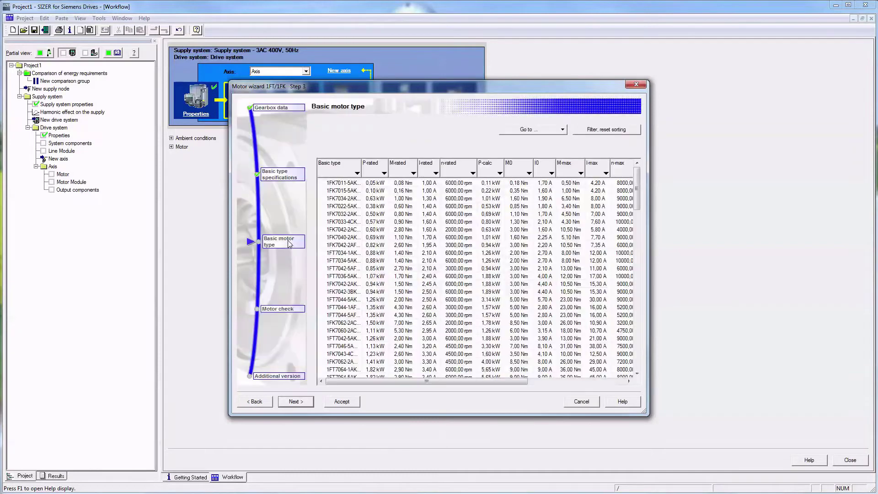
pyautogui.click(289, 311)
pyautogui.click(329, 405)
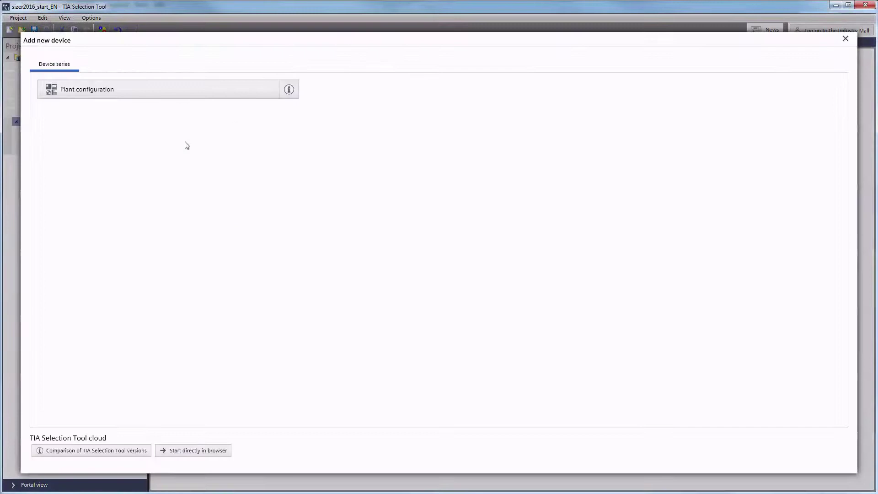
# Step: Add a SIZER configuration device from the motors and drives category and view its configuration page
pyautogui.click(346, 153)
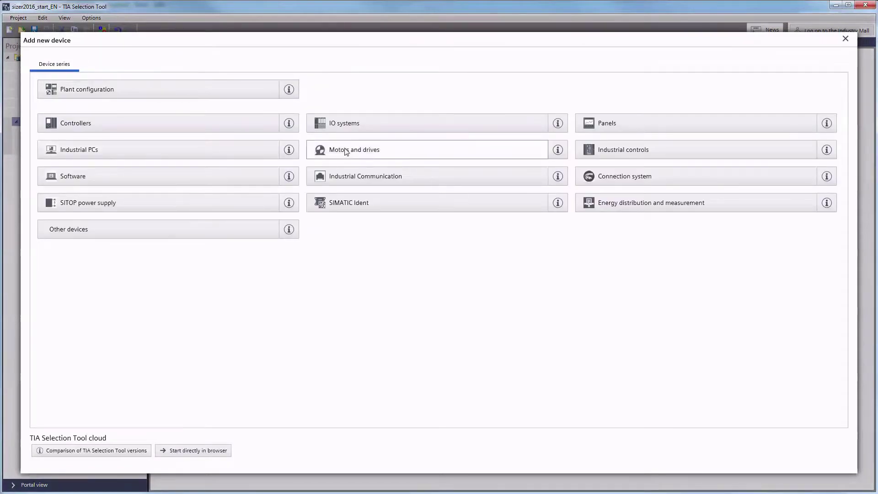
pyautogui.click(344, 151)
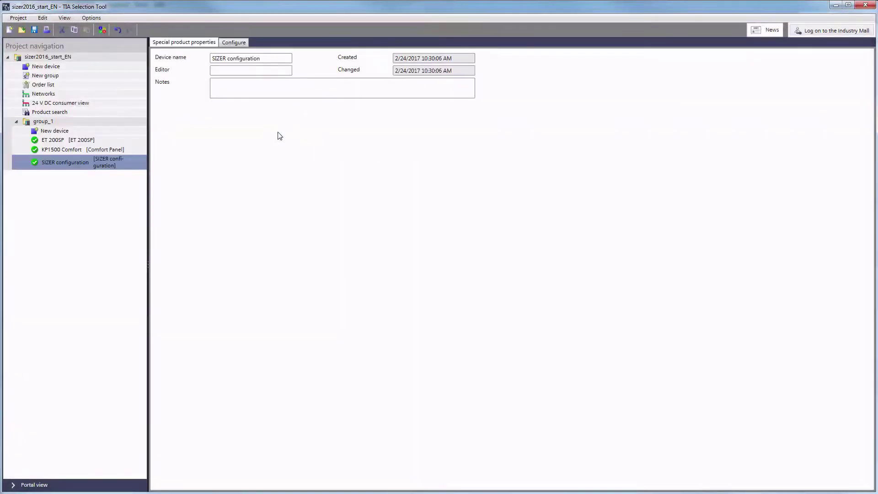
pyautogui.click(231, 42)
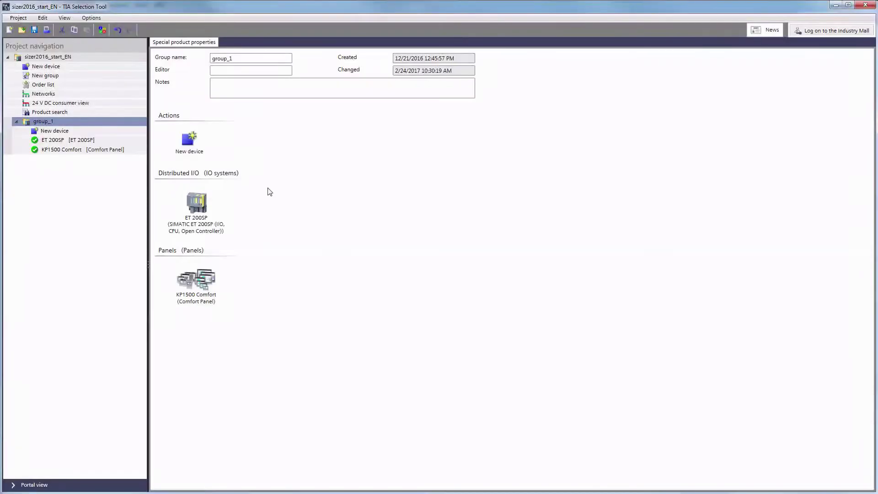
# Step: Add a SIZER configuration device to group_1 through New device > Controllers
pyautogui.click(185, 141)
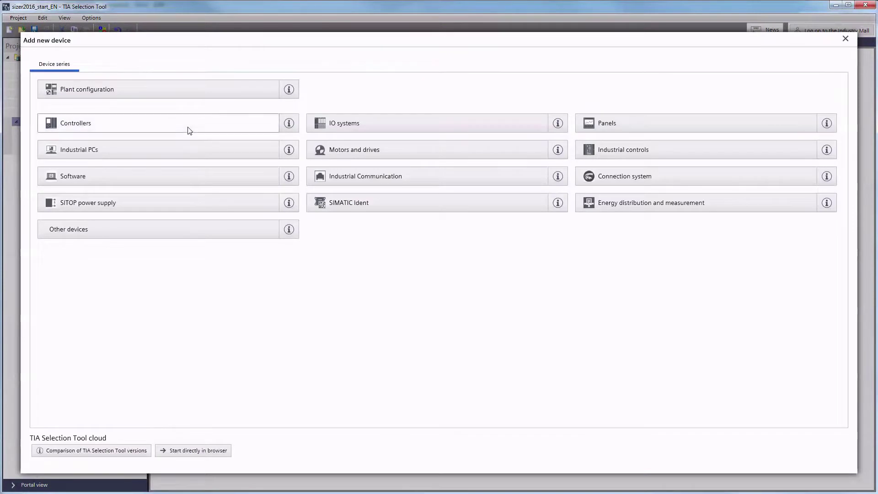
pyautogui.click(190, 130)
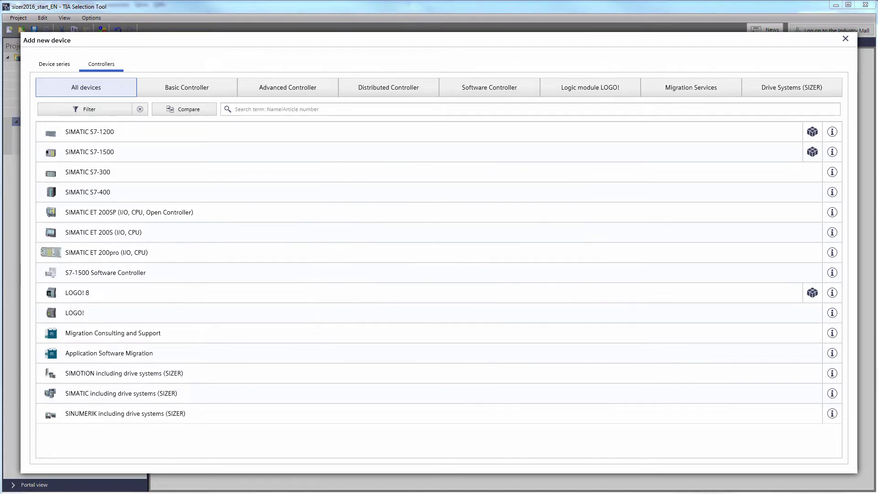
pyautogui.press('Escape')
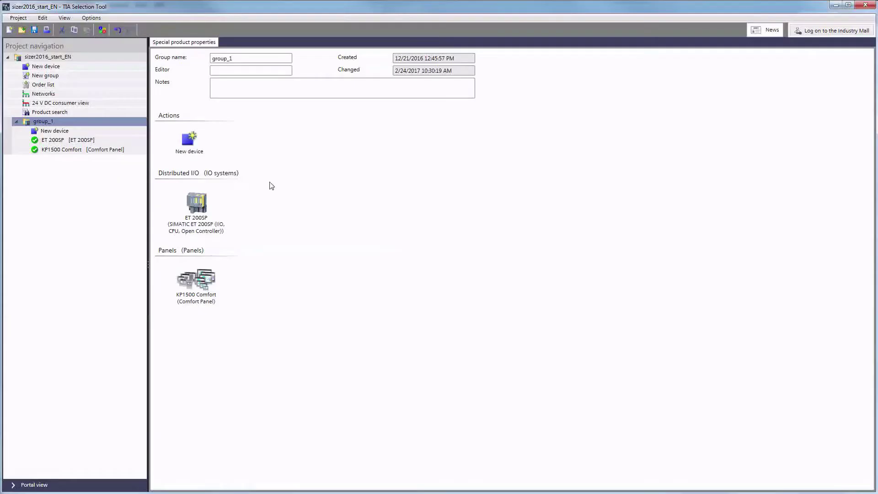
pyautogui.click(194, 146)
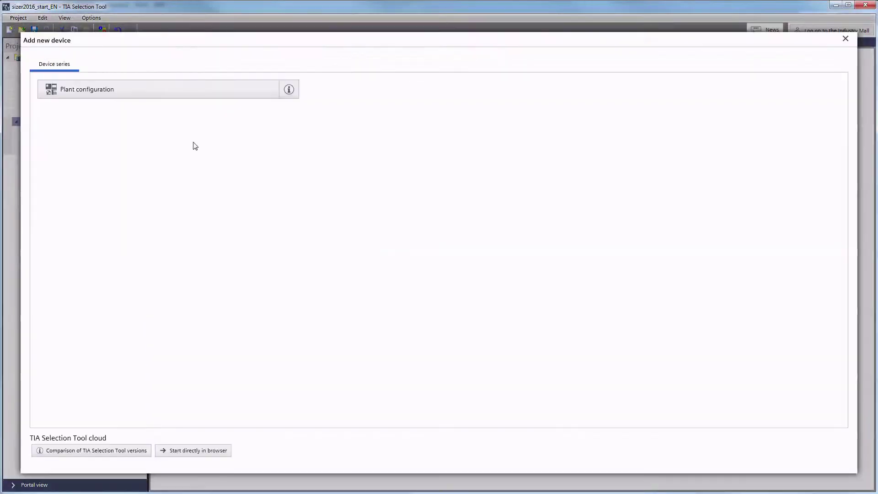
pyautogui.click(196, 127)
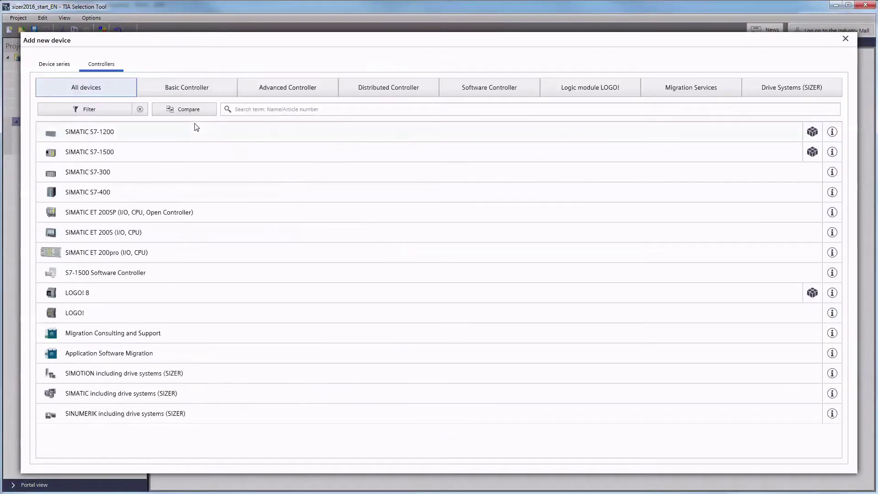
pyautogui.click(169, 394)
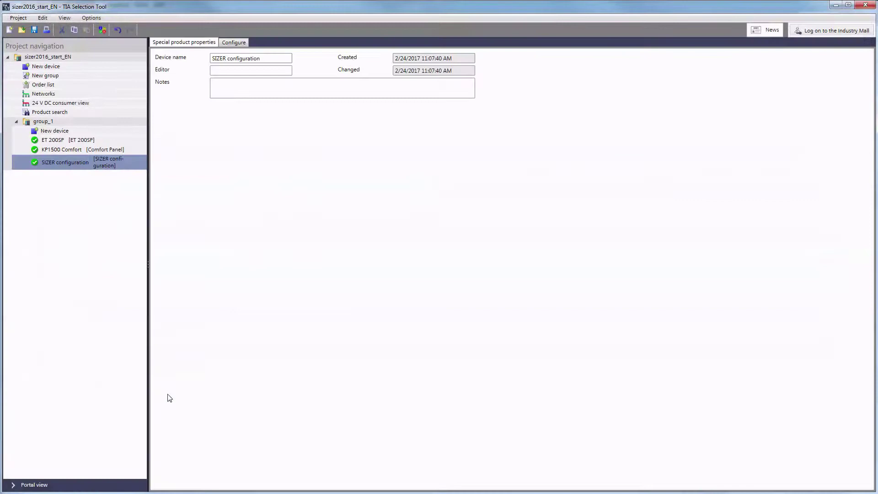
# Step: Create a multi-axis drive system with an Active Line Module, 1FT/1FK motors and simple motor selection
pyautogui.click(233, 44)
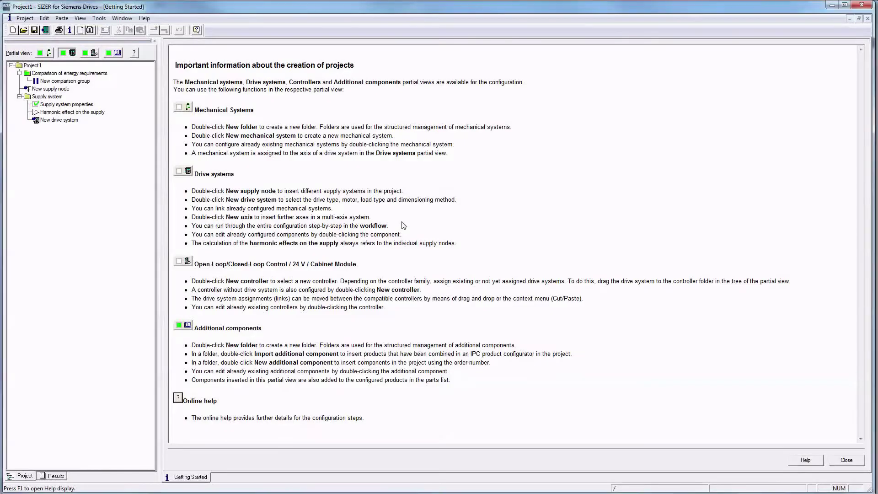
pyautogui.doubleClick(49, 122)
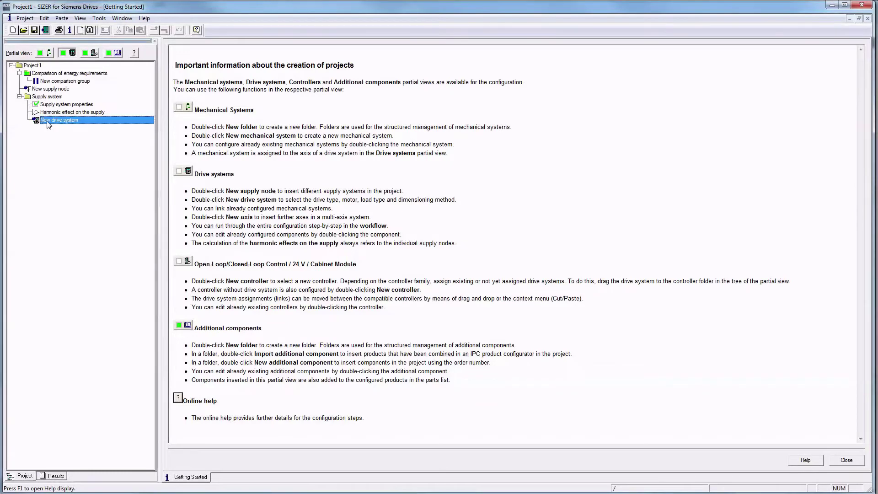
pyautogui.click(324, 147)
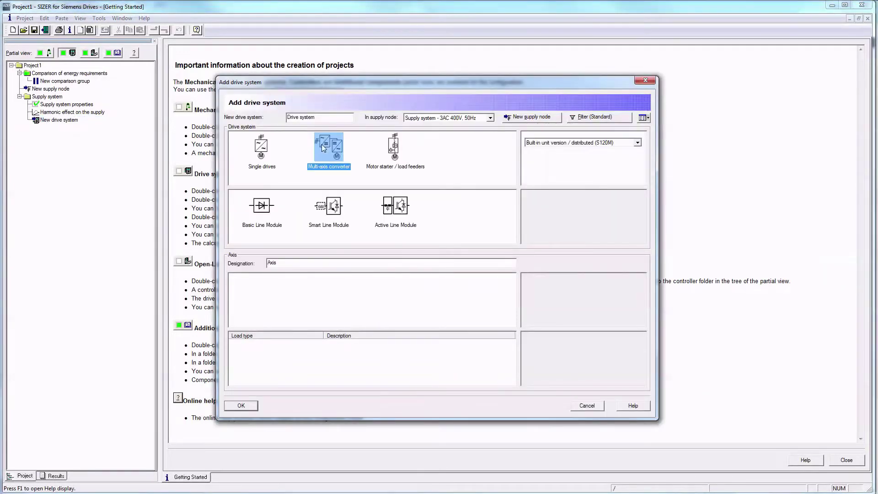
pyautogui.click(391, 208)
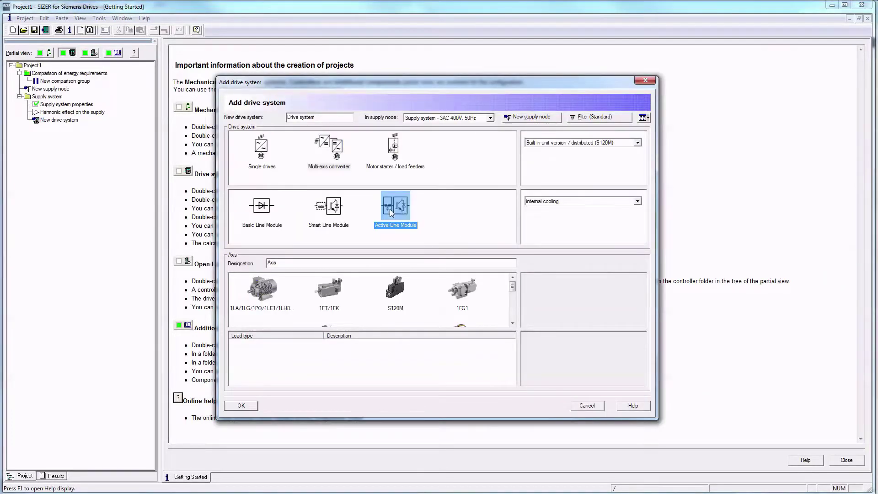
pyautogui.click(326, 291)
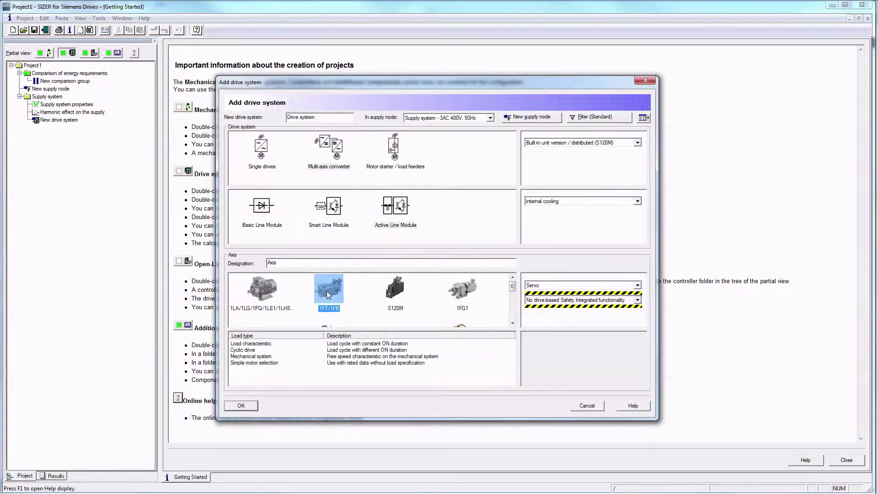
pyautogui.click(269, 363)
pyautogui.click(251, 406)
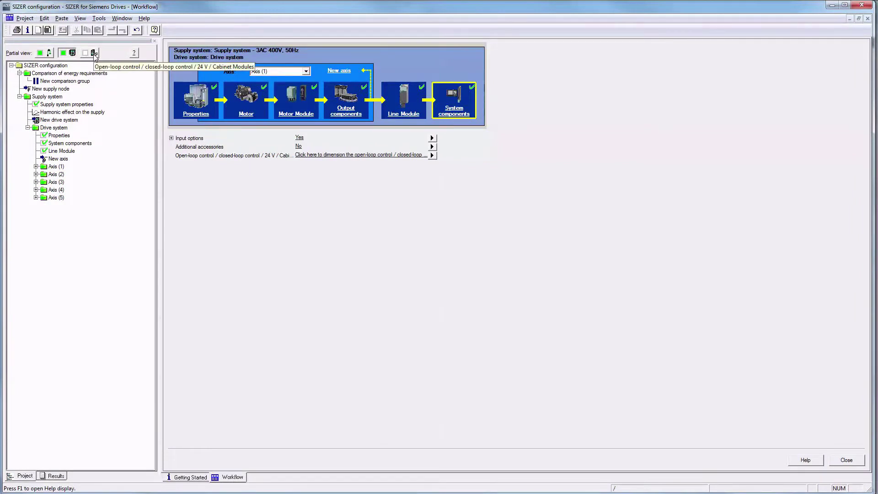
# Step: Add a SIMATIC S7-1500 based controller in the Controllers view, assigned the SINAMICS S drive system
pyautogui.click(94, 53)
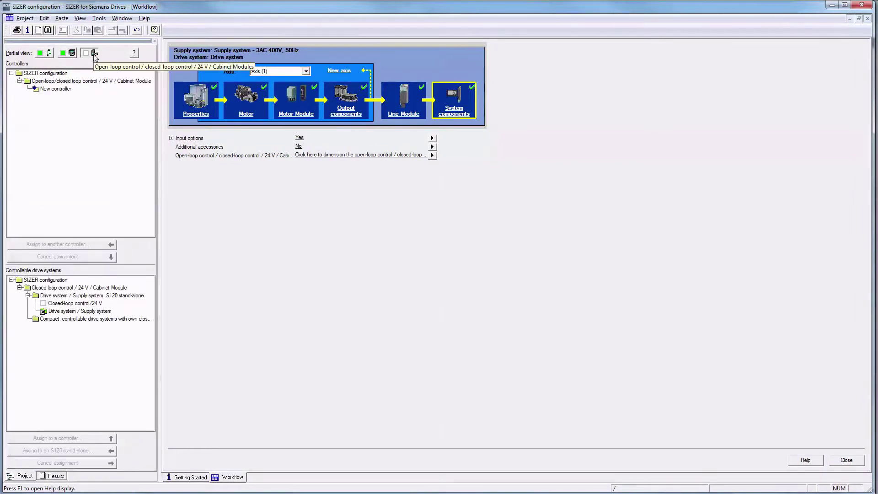
pyautogui.click(64, 91)
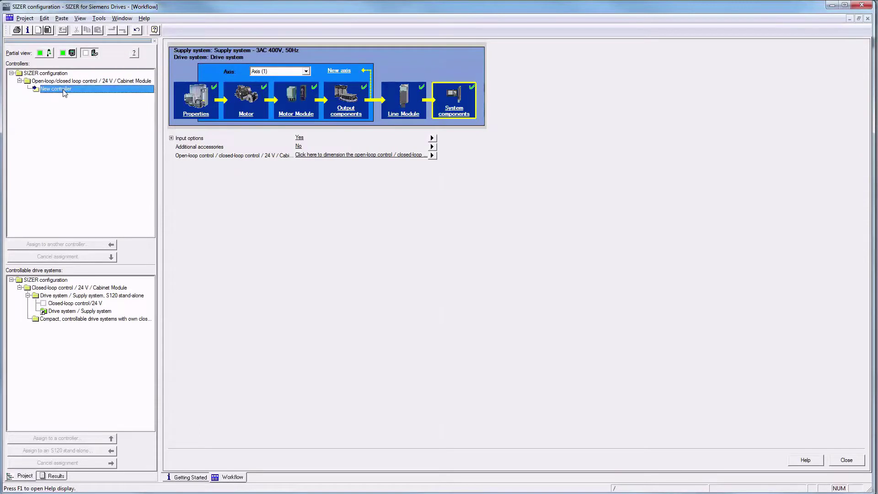
pyautogui.doubleClick(65, 94)
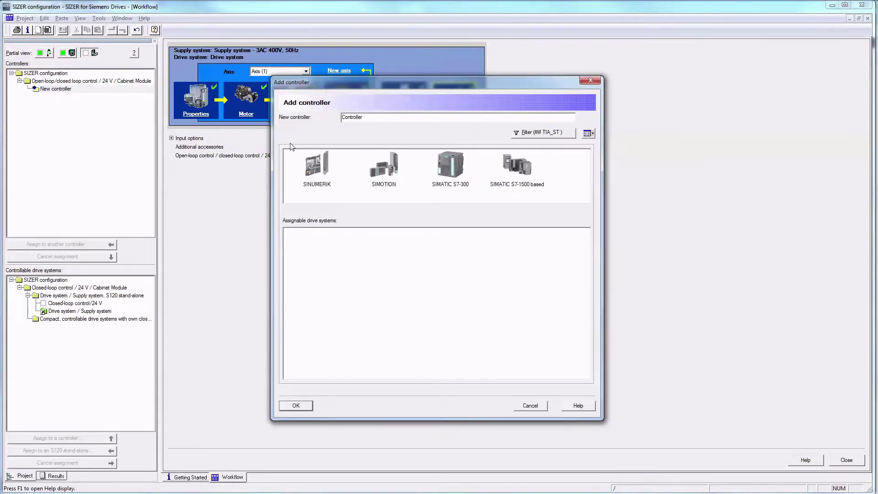
pyautogui.click(511, 166)
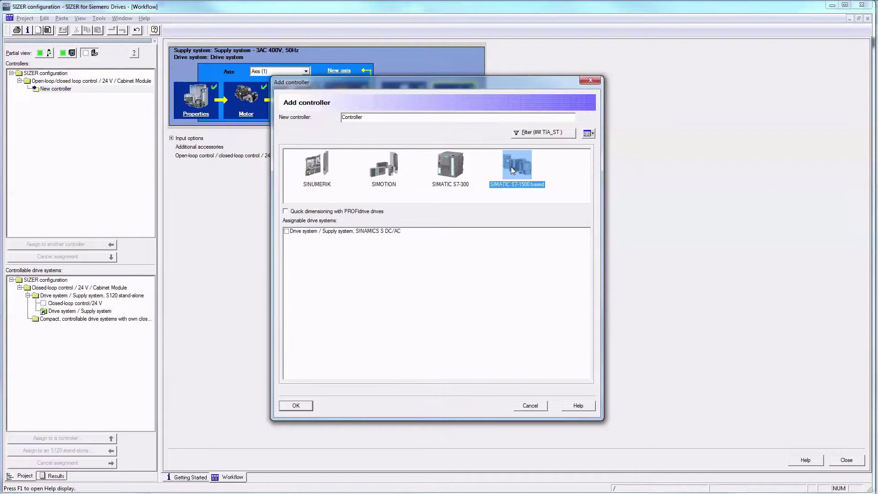
pyautogui.click(286, 231)
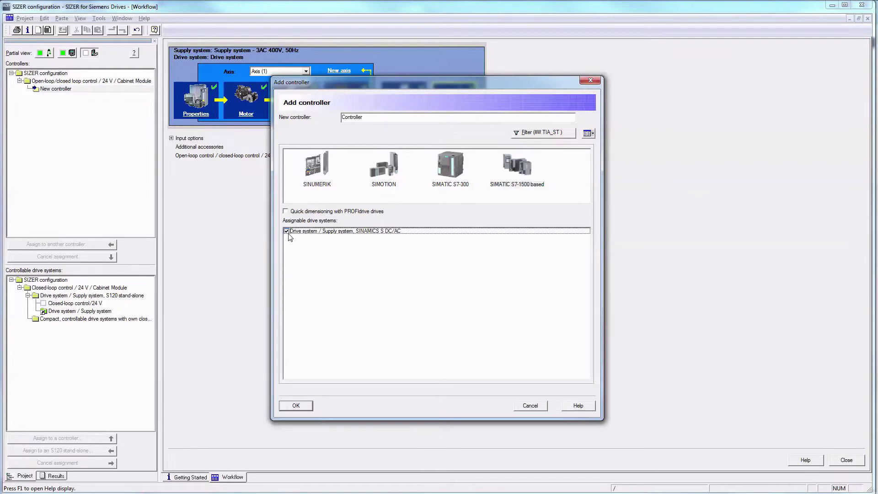
pyautogui.click(296, 405)
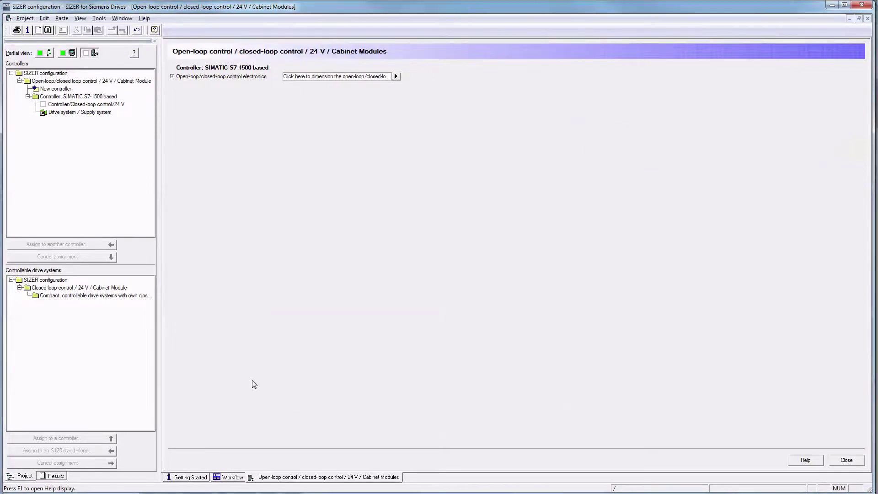
# Step: Start control-electronics dimensioning, keep Axis (1) speed-controlled and make Axis (3) a positioning axis
pyautogui.click(396, 77)
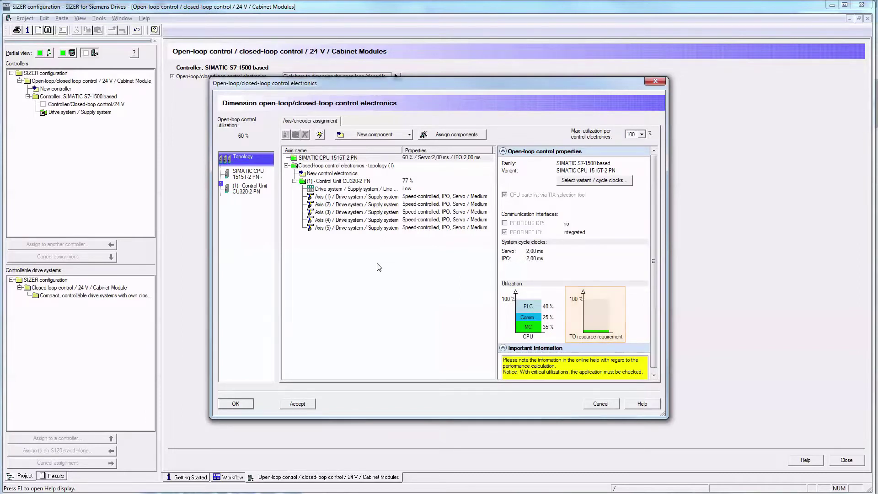
pyautogui.click(446, 199)
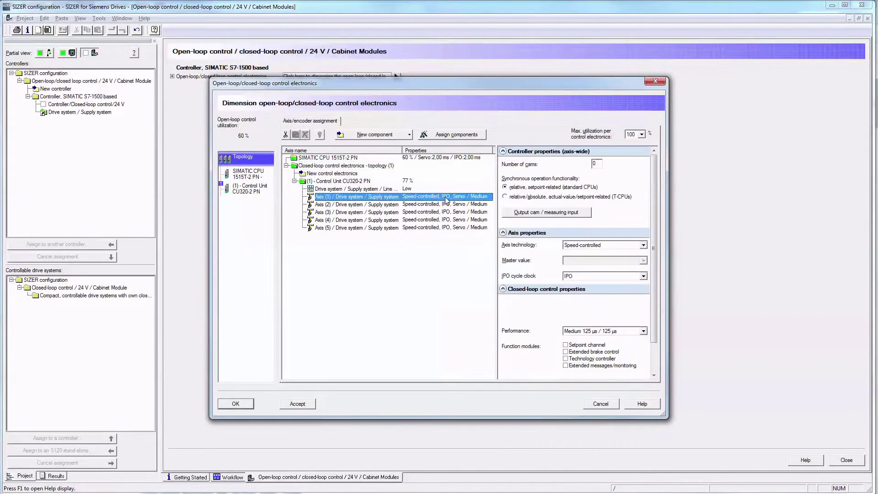
pyautogui.click(572, 246)
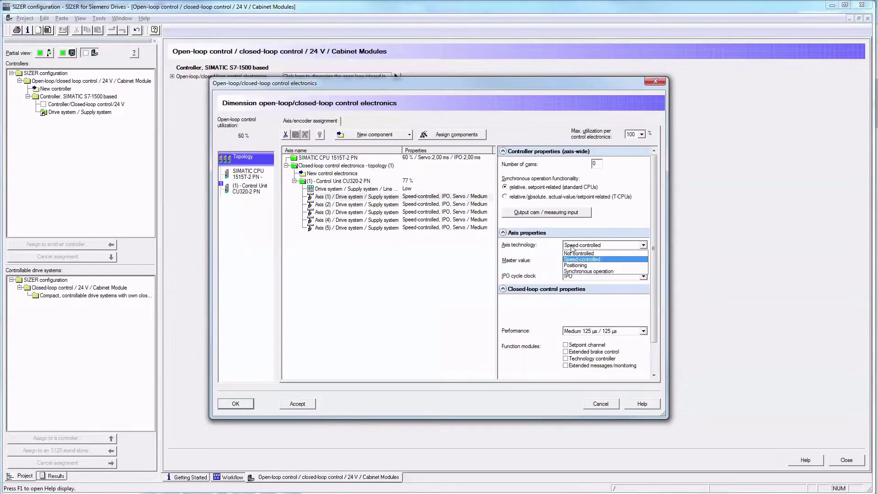
pyautogui.click(573, 259)
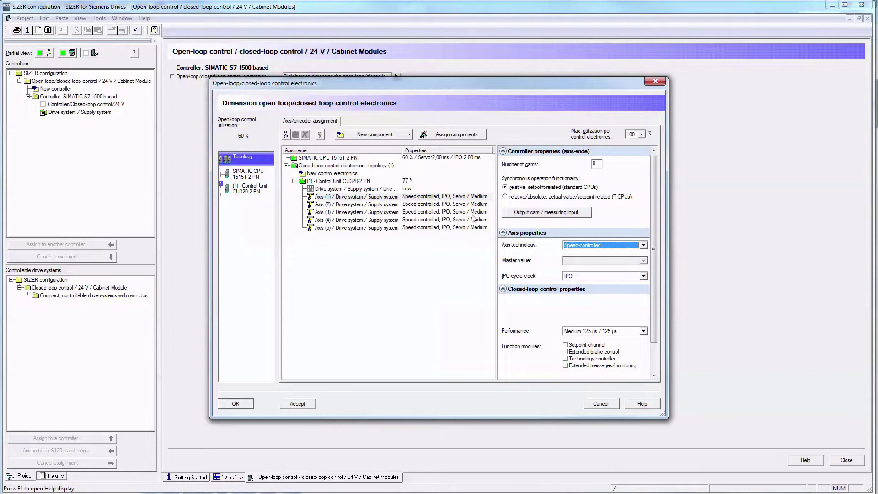
pyautogui.click(462, 213)
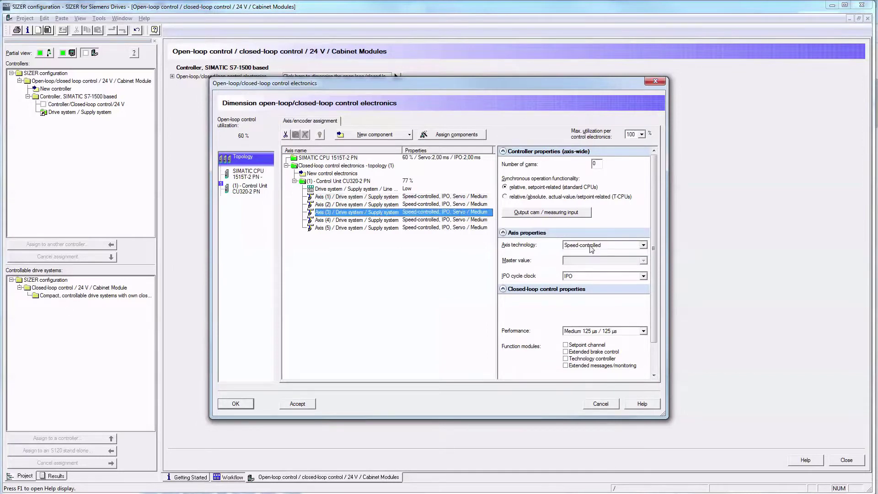
pyautogui.click(591, 246)
pyautogui.click(581, 266)
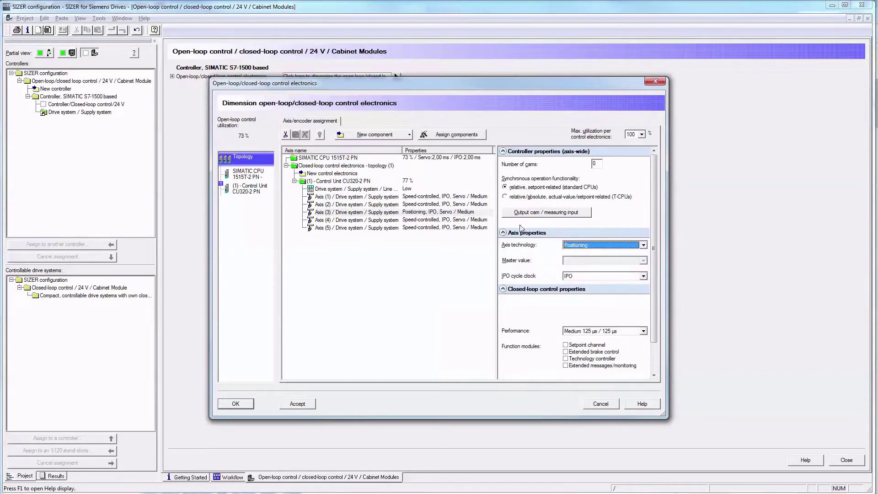
# Step: Set Axis (4) technology to Positioning and Axis (5) to Synchronous operation
pyautogui.click(468, 221)
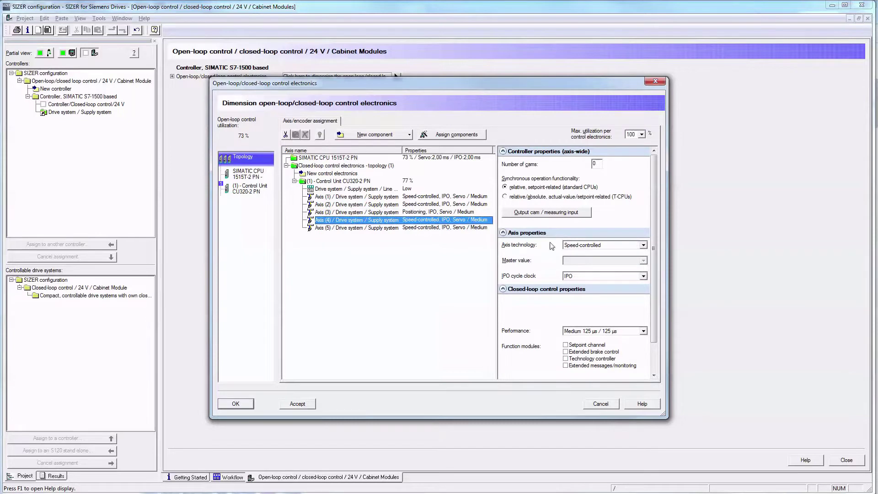
pyautogui.click(578, 245)
pyautogui.click(575, 265)
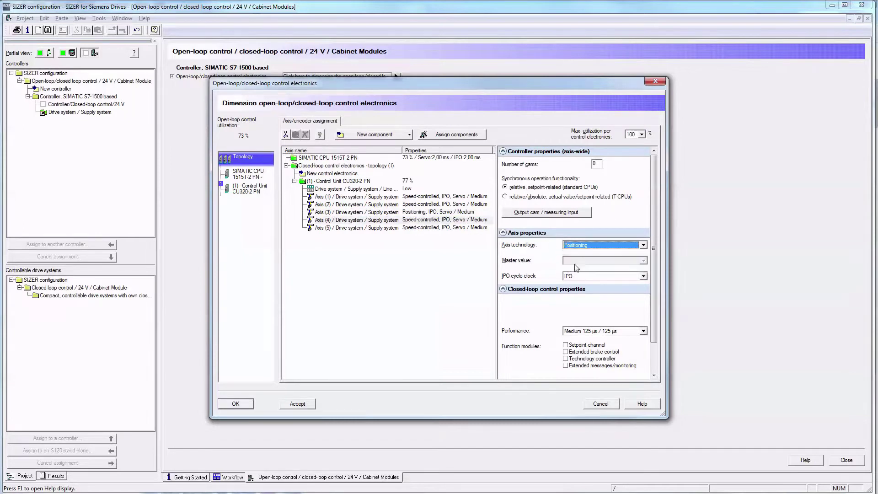
pyautogui.click(474, 229)
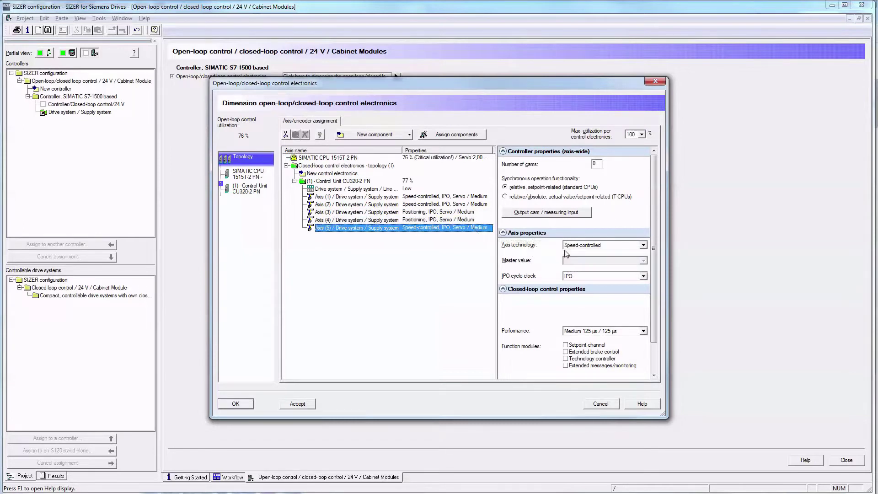
pyautogui.click(580, 246)
pyautogui.click(583, 272)
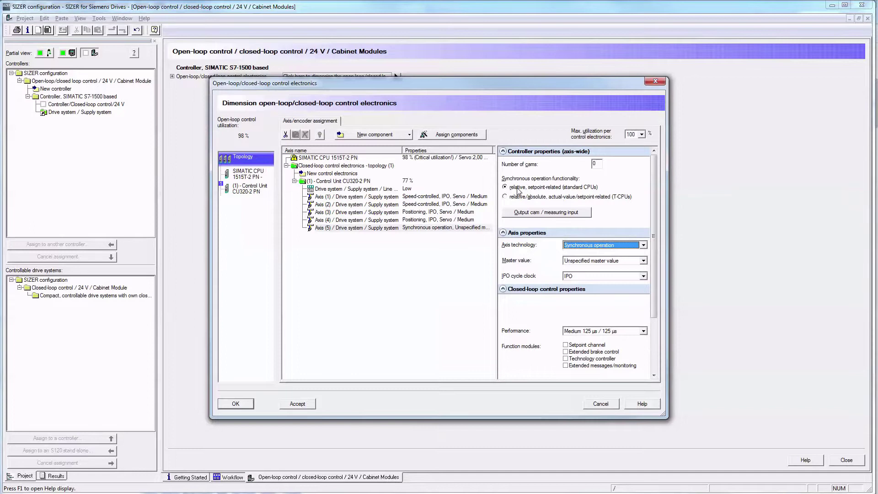
# Step: Set output cams and measuring inputs to 1 cam track, 6 output cams and 2 measuring inputs
pyautogui.click(533, 213)
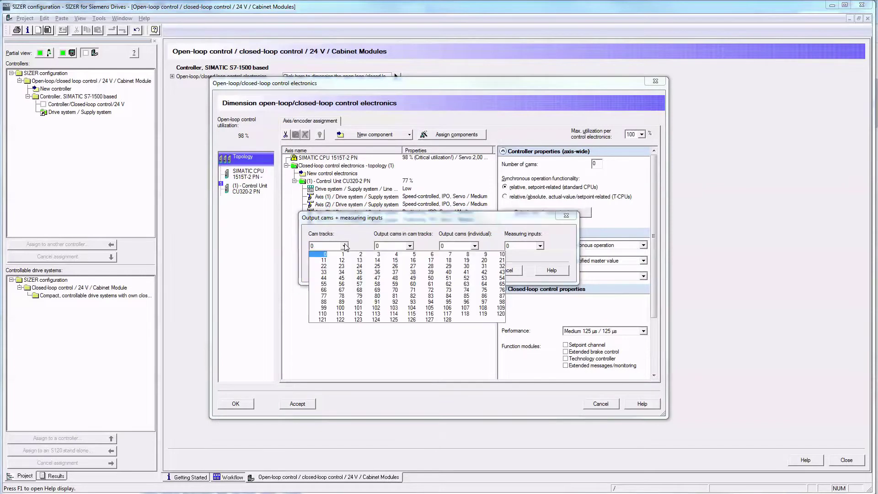
pyautogui.click(345, 245)
pyautogui.click(342, 256)
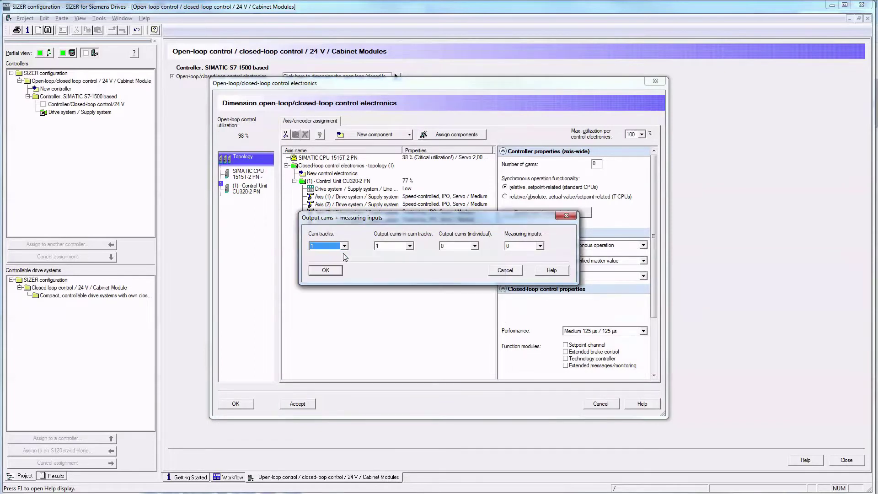
pyautogui.click(410, 246)
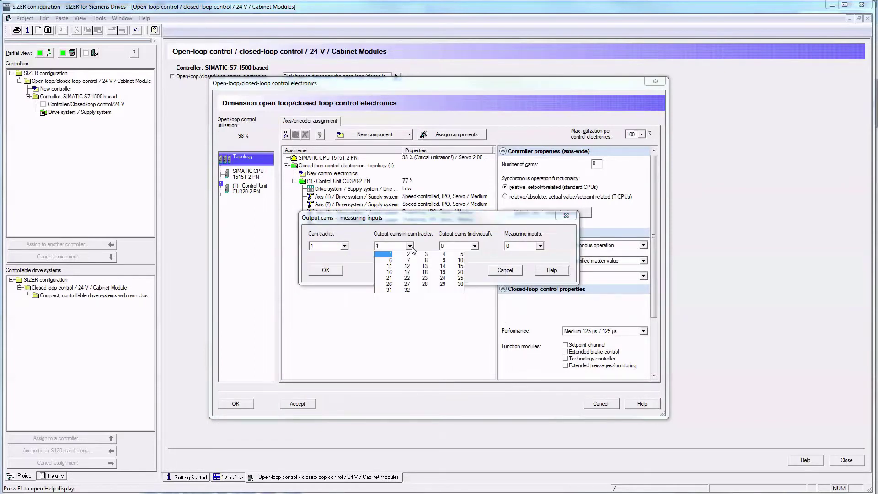
pyautogui.click(388, 261)
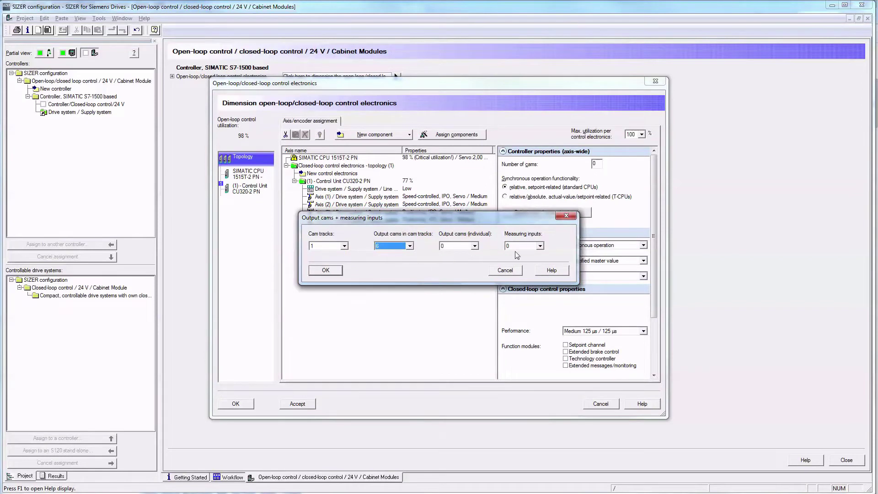
pyautogui.click(540, 245)
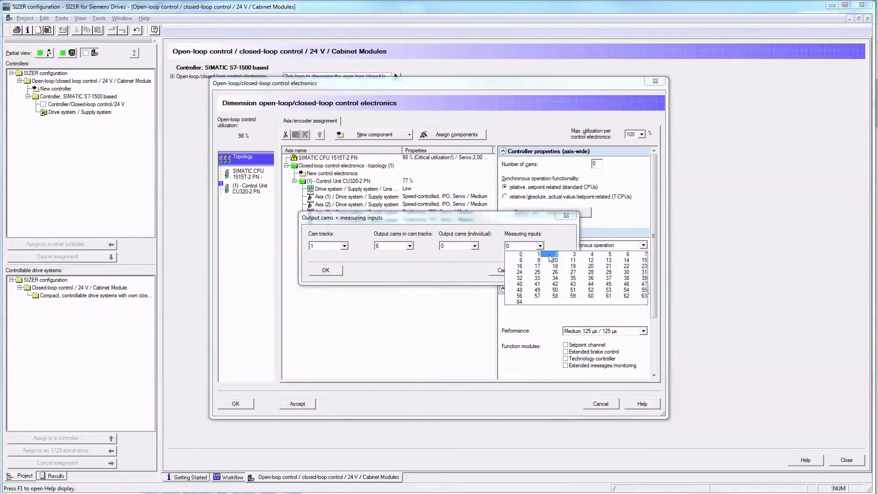
pyautogui.click(550, 256)
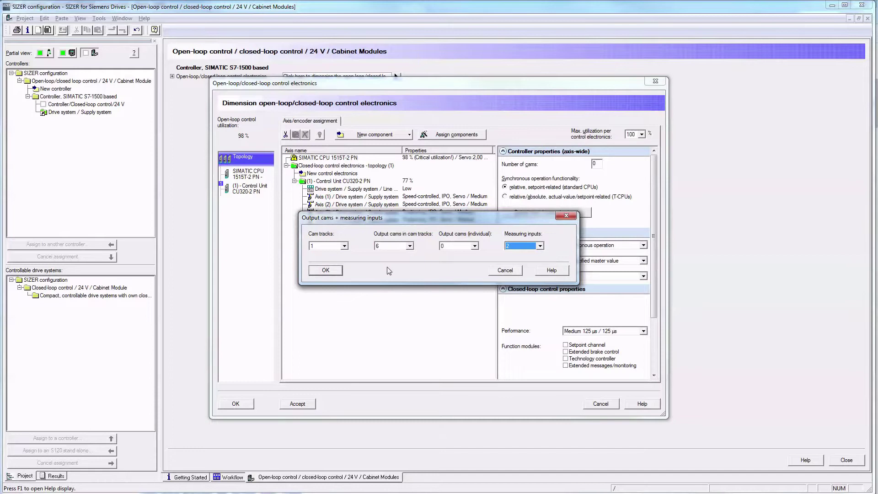
pyautogui.click(336, 271)
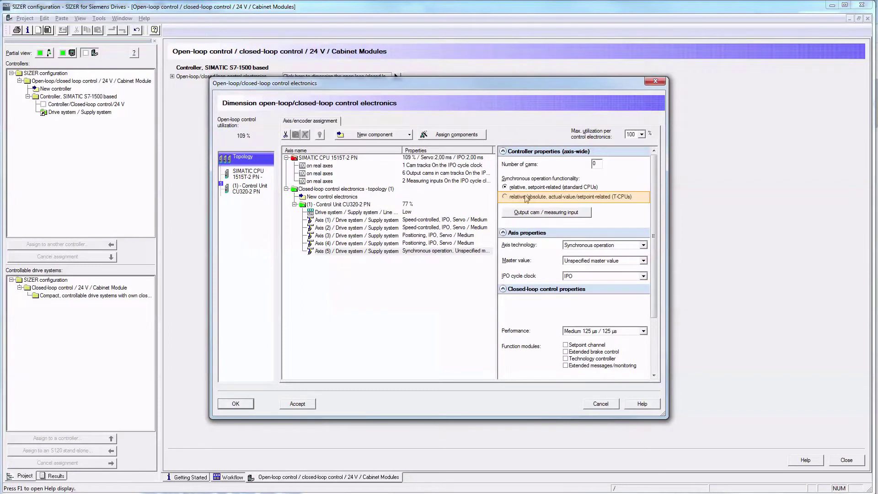
# Step: Keep setpoint-related synchronous operation and set the number of cams to 2
pyautogui.click(506, 197)
pyautogui.click(507, 187)
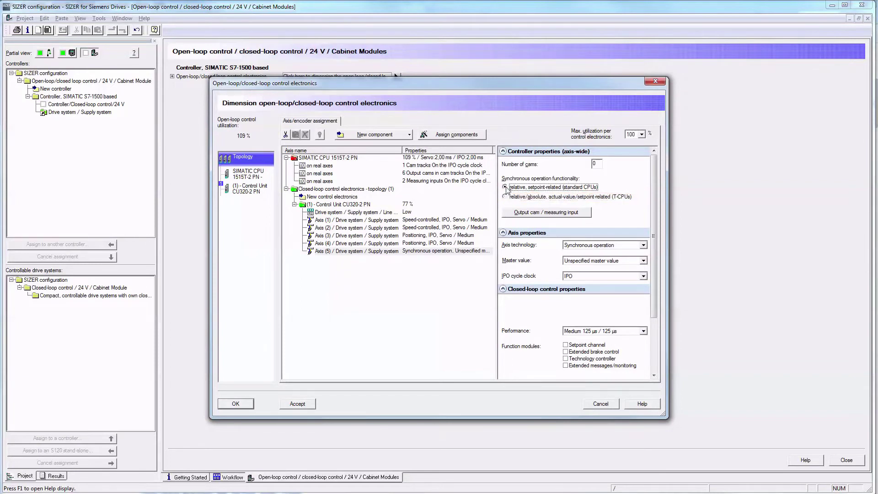
pyautogui.doubleClick(596, 164)
pyautogui.write('2')
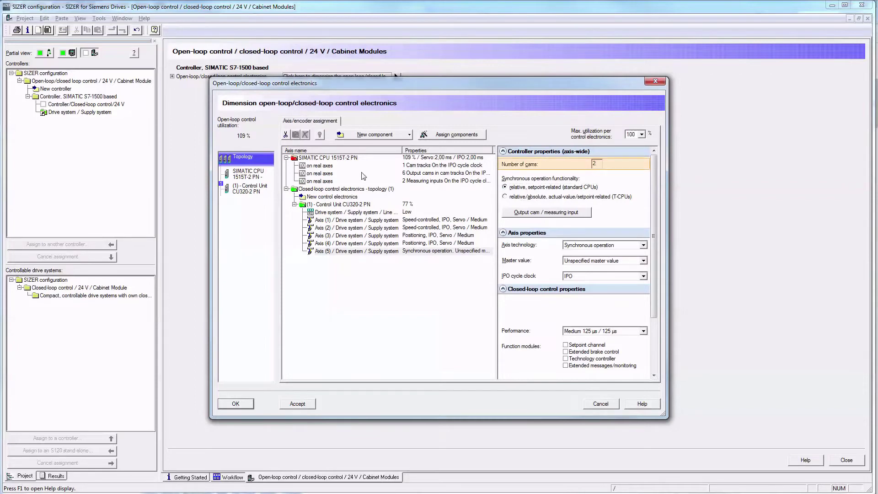
pyautogui.click(344, 160)
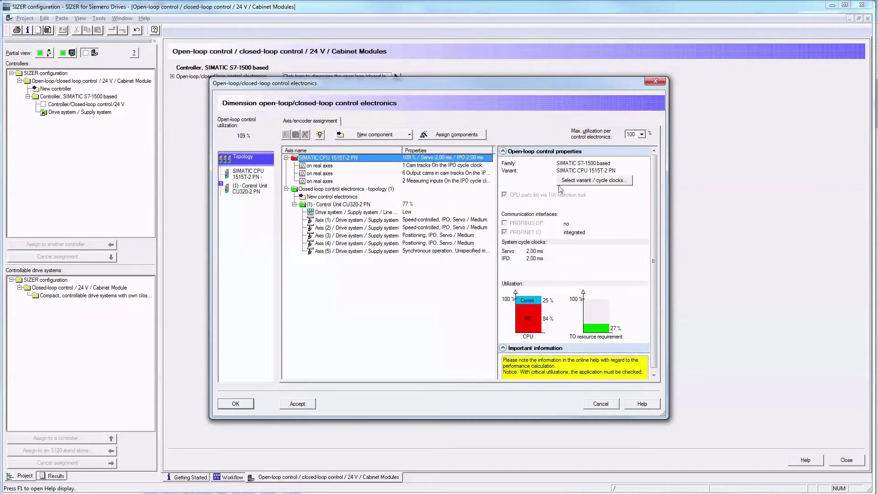
# Step: Set the servo cycle clock to 3,00 ms and review the fail-safe and sorting filters
pyautogui.click(589, 181)
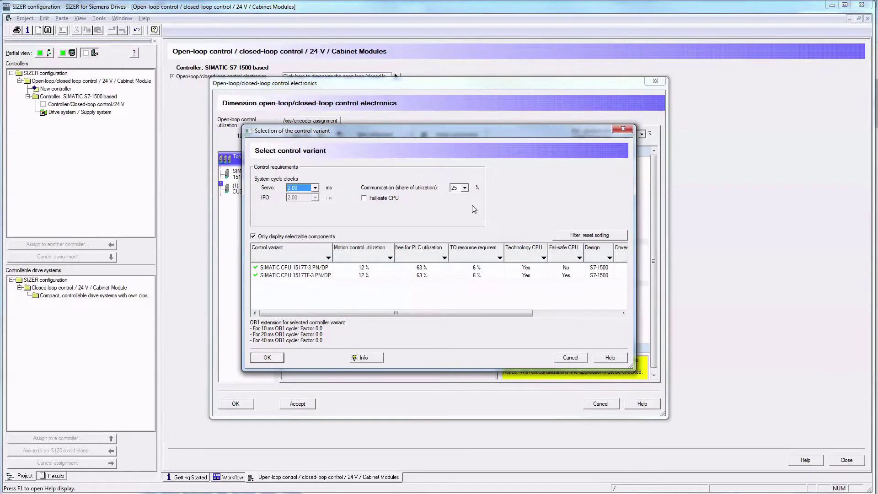
pyautogui.click(315, 188)
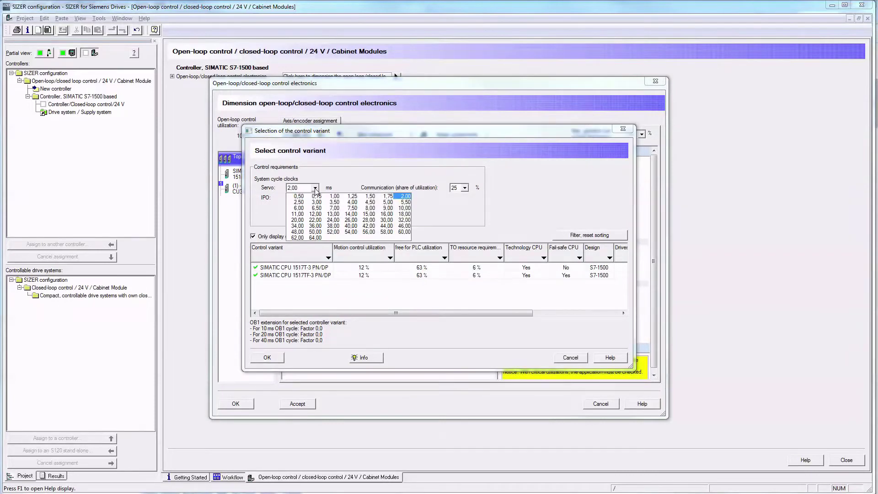
pyautogui.click(316, 202)
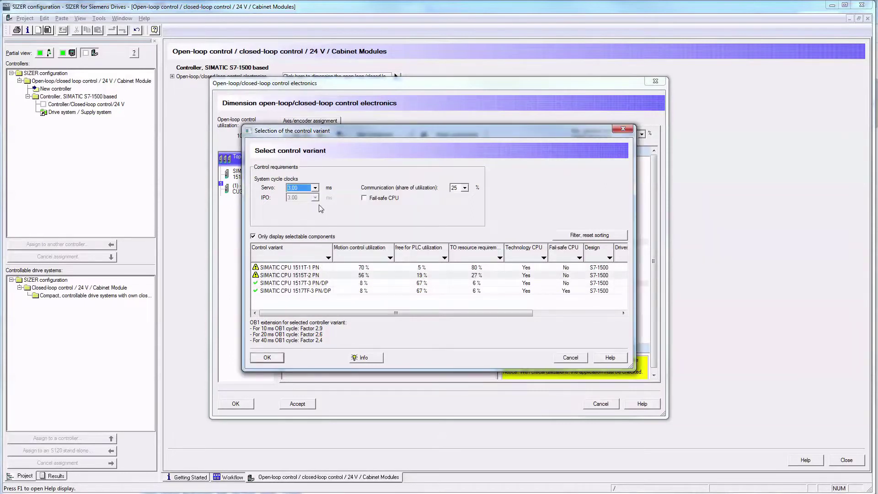
pyautogui.click(365, 199)
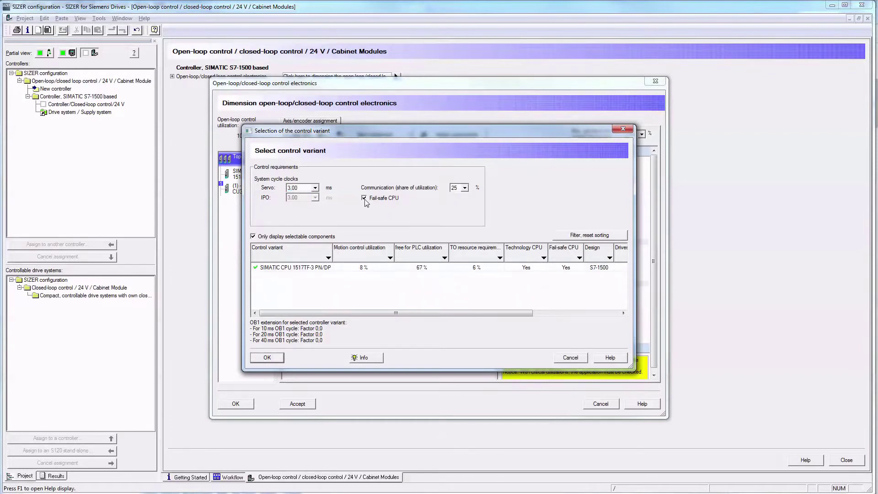
pyautogui.click(364, 199)
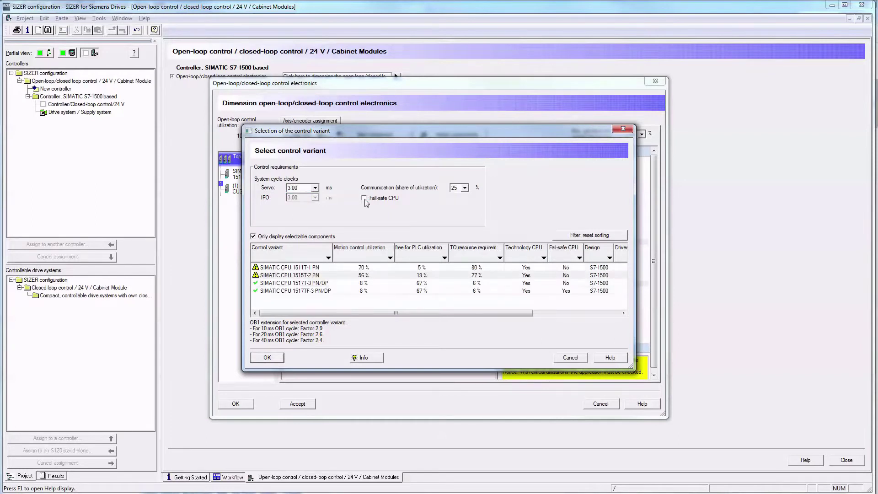
pyautogui.click(444, 258)
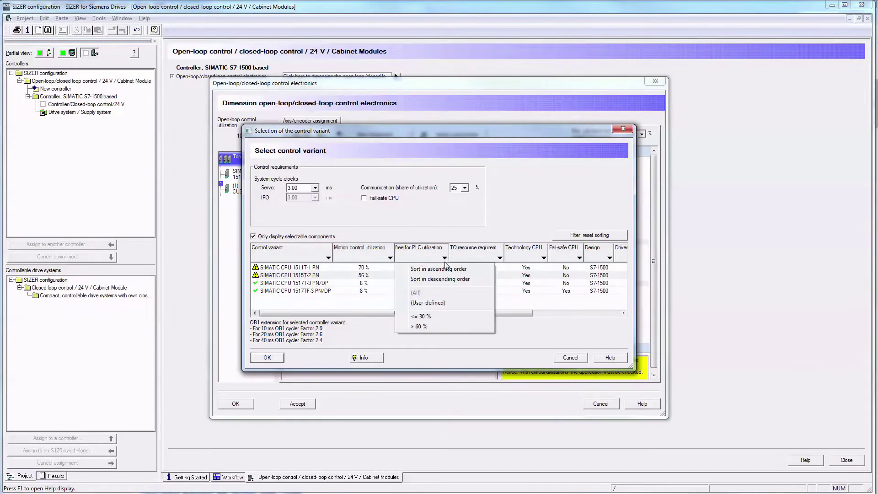
pyautogui.click(371, 300)
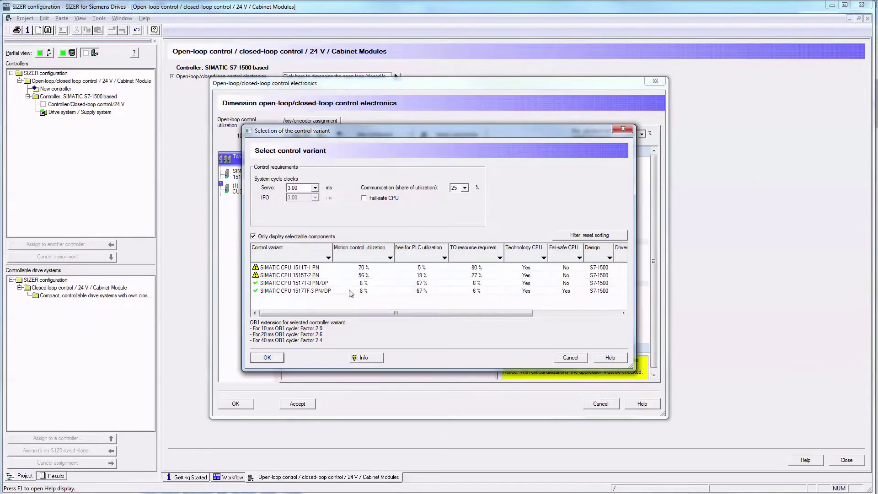
# Step: Check why CPU 1511C-1 PN fails the criteria, then choose SIMATIC CPU 1517T-3 PN/DP
pyautogui.click(252, 236)
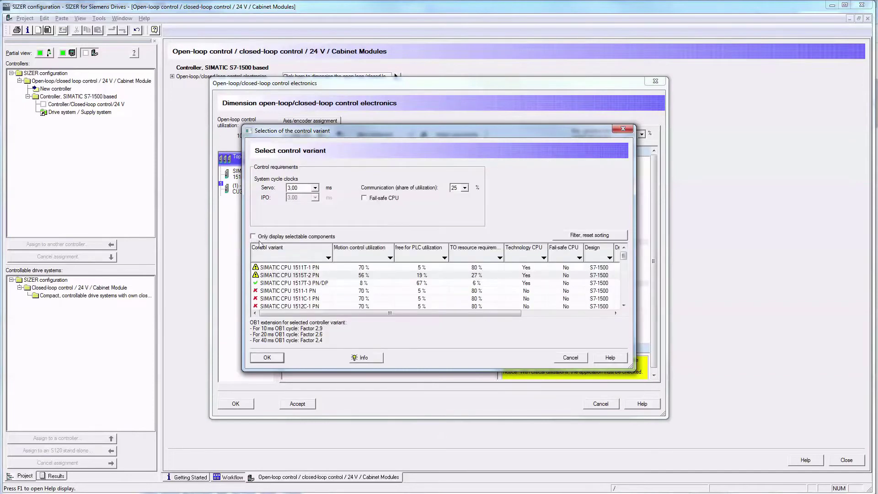
pyautogui.click(293, 298)
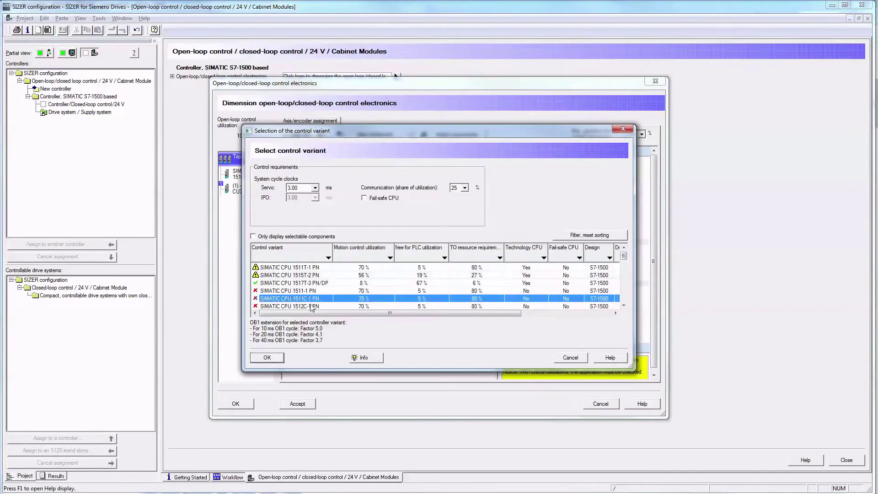
pyautogui.click(362, 357)
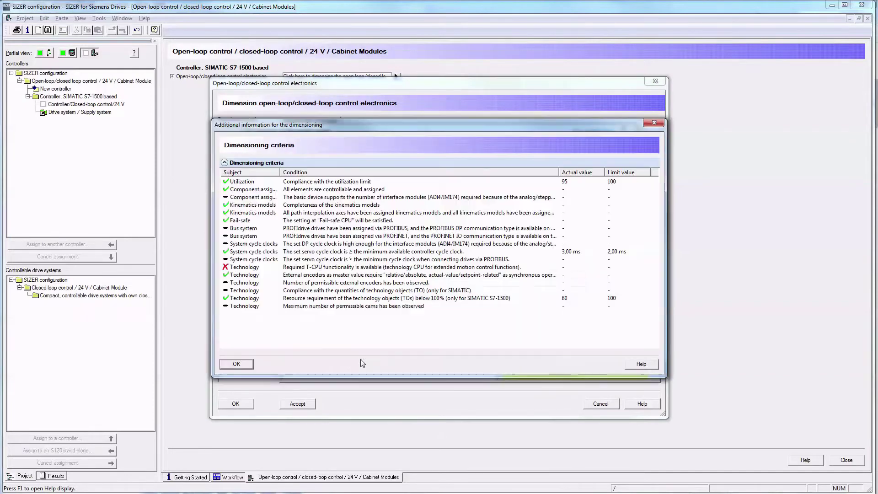
pyautogui.click(250, 267)
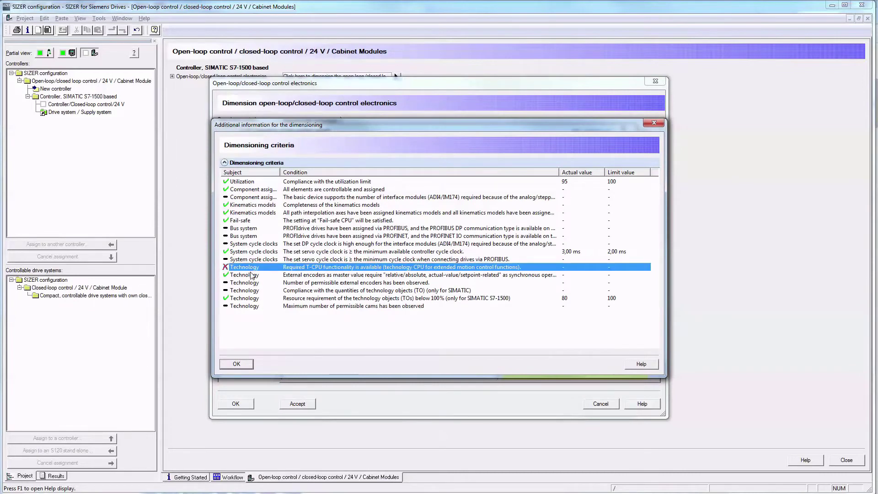
pyautogui.click(246, 365)
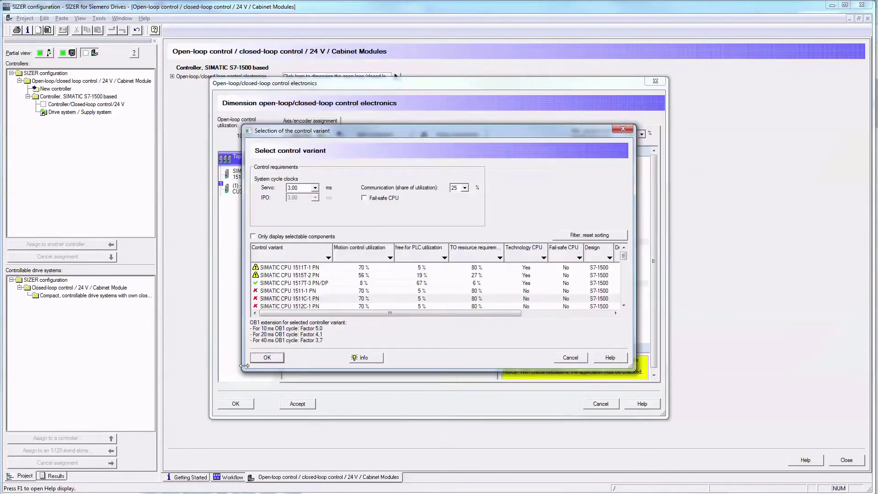
pyautogui.click(254, 236)
pyautogui.click(280, 283)
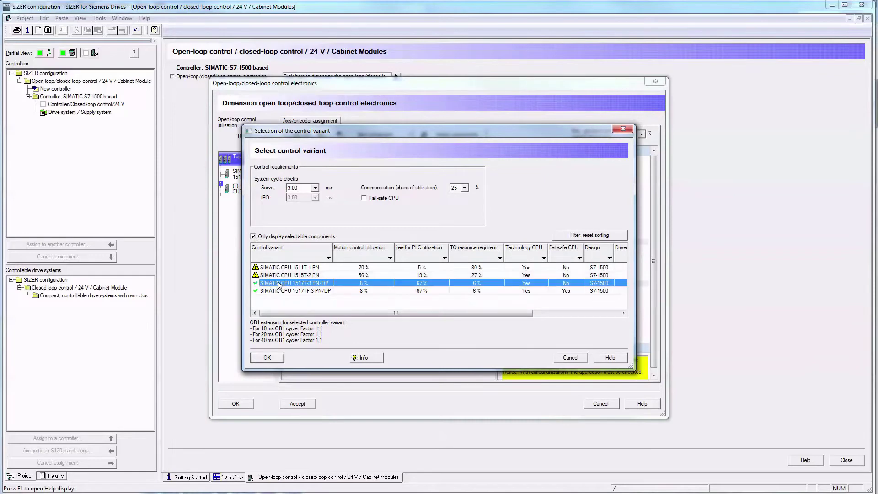
pyautogui.click(275, 359)
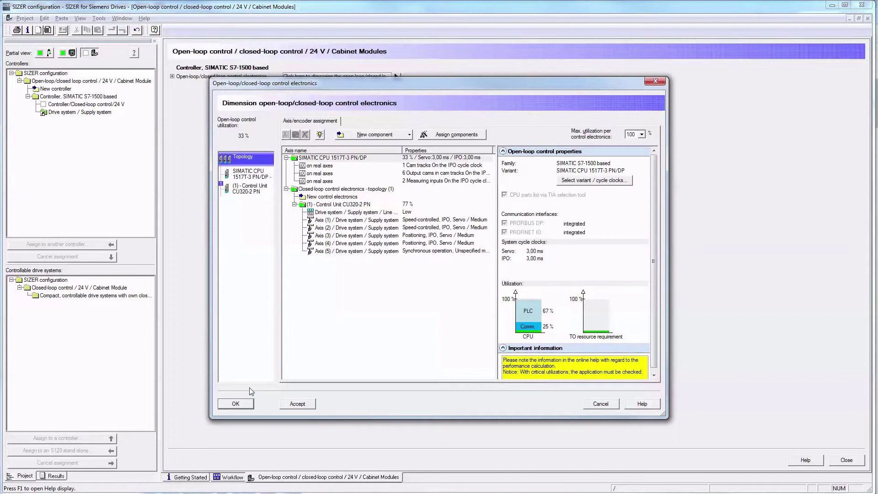
# Step: Accept the controller dimensioning, then exit to TIA Selection Tool, saving the project
pyautogui.click(247, 403)
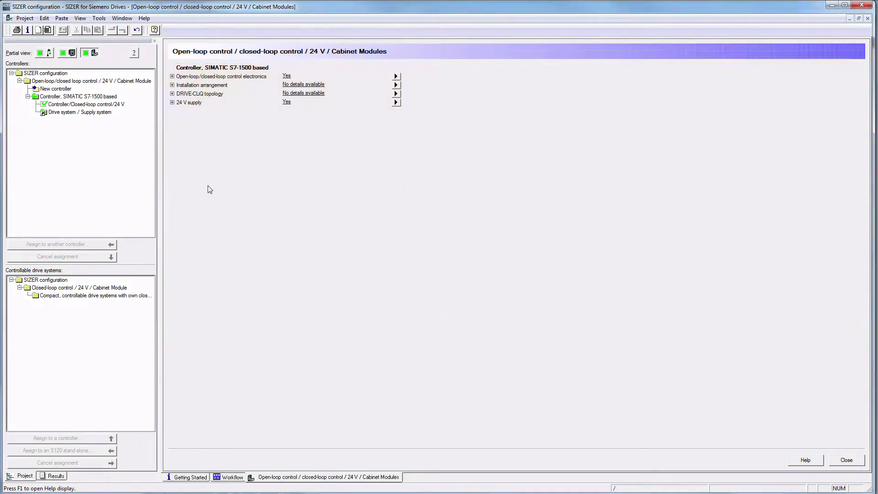
pyautogui.click(23, 18)
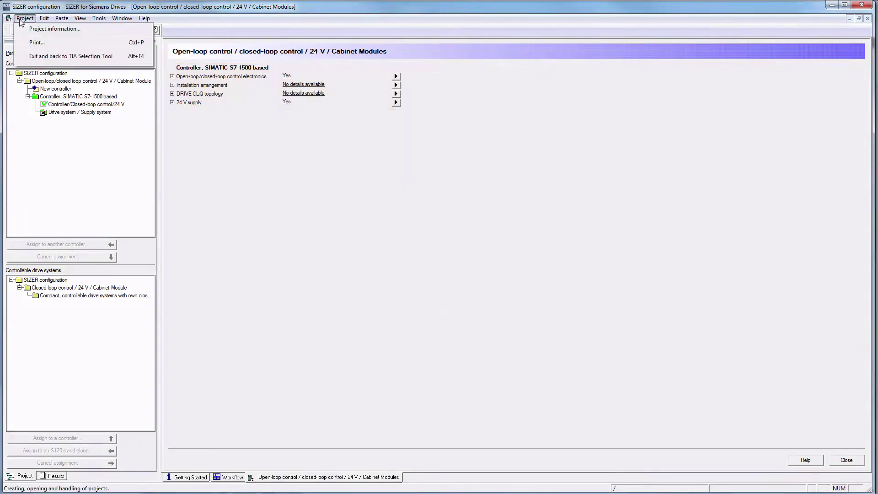
pyautogui.click(45, 57)
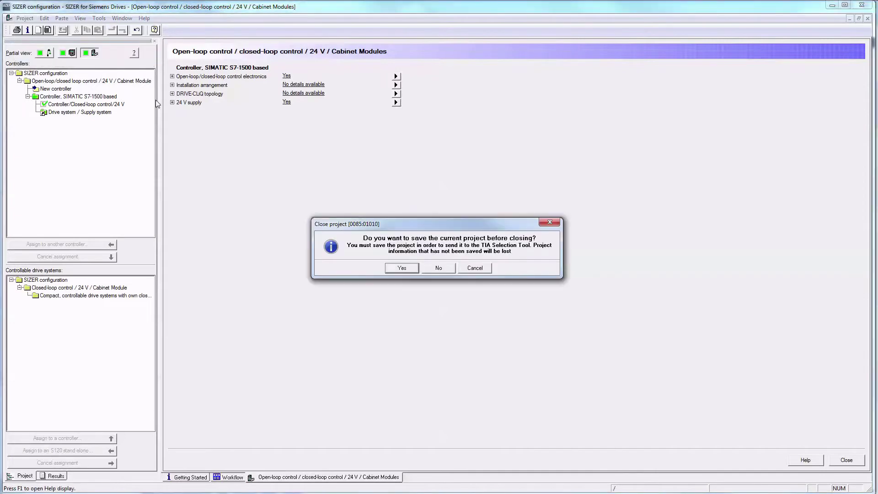
pyautogui.click(402, 268)
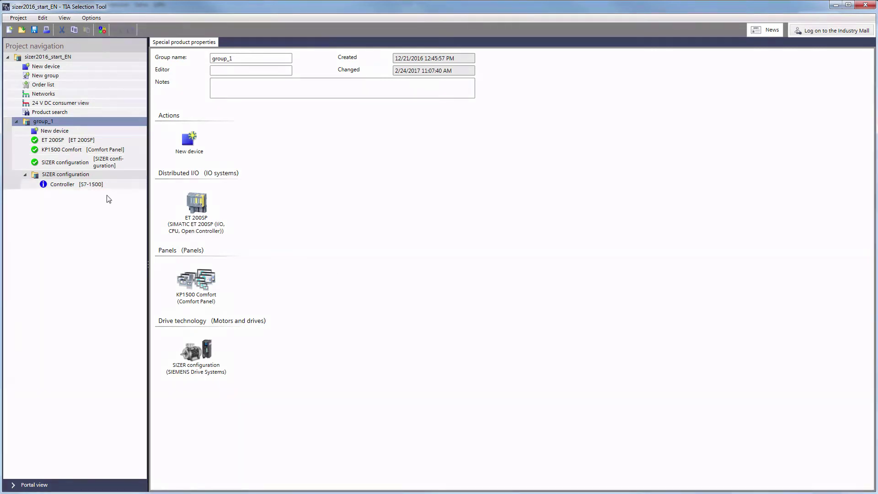
# Step: Place a DI 32x24VDC HF module with fully modular system cabling in controller slot 2
pyautogui.click(94, 187)
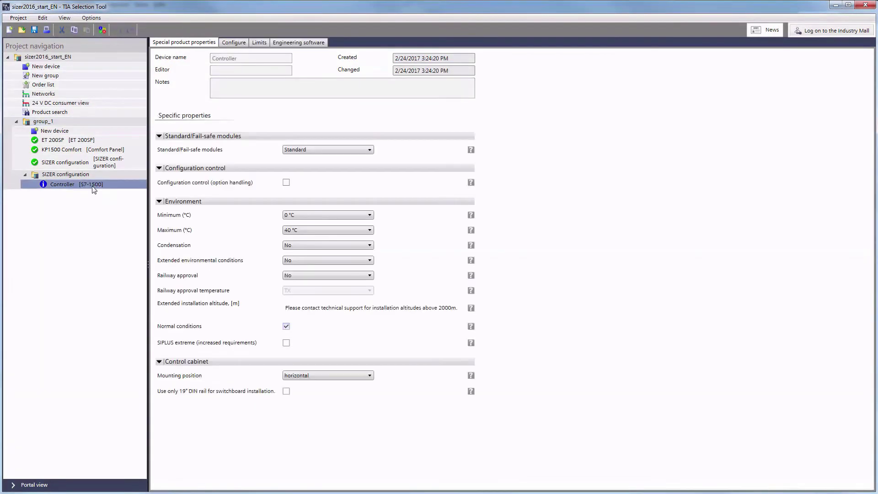
pyautogui.click(234, 42)
pyautogui.click(334, 114)
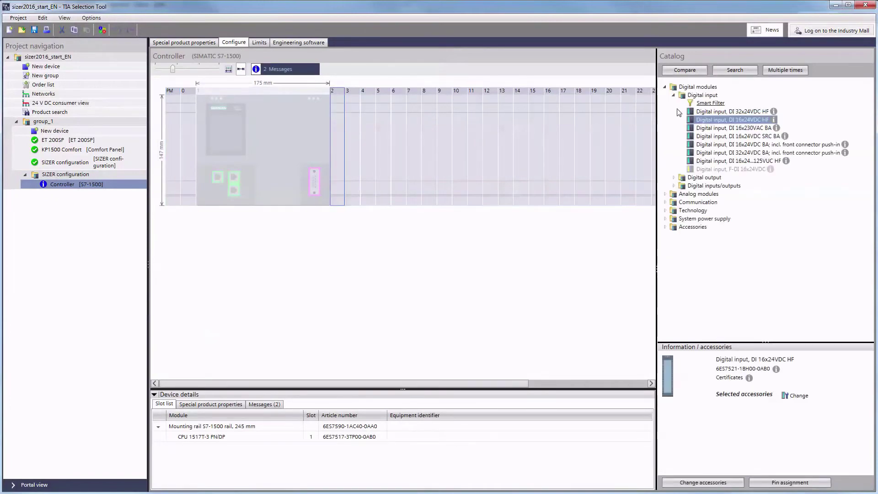
pyautogui.click(709, 113)
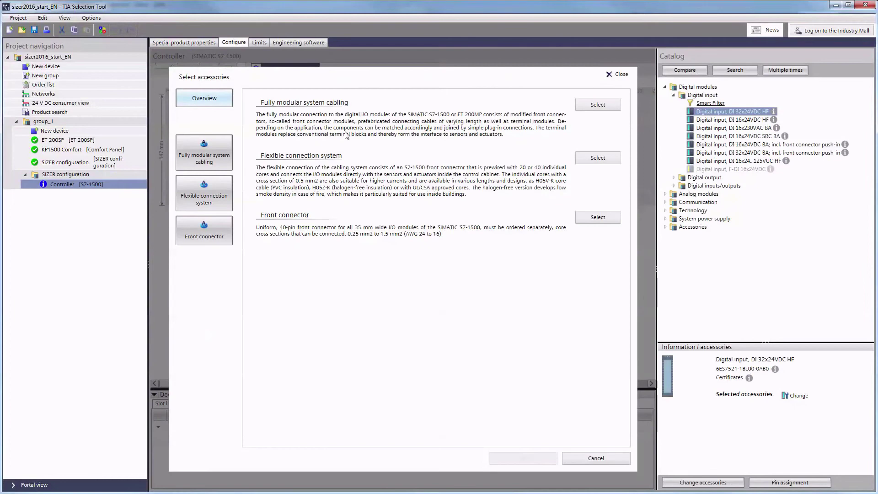
pyautogui.click(201, 148)
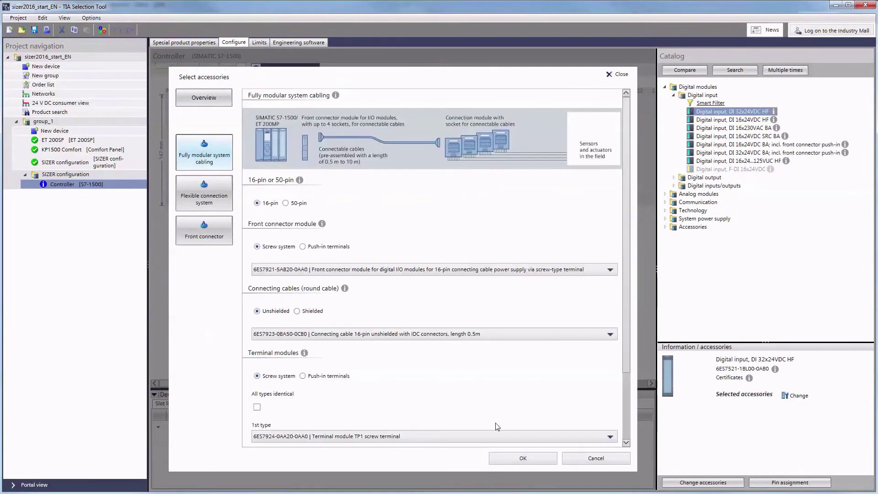
pyautogui.click(512, 462)
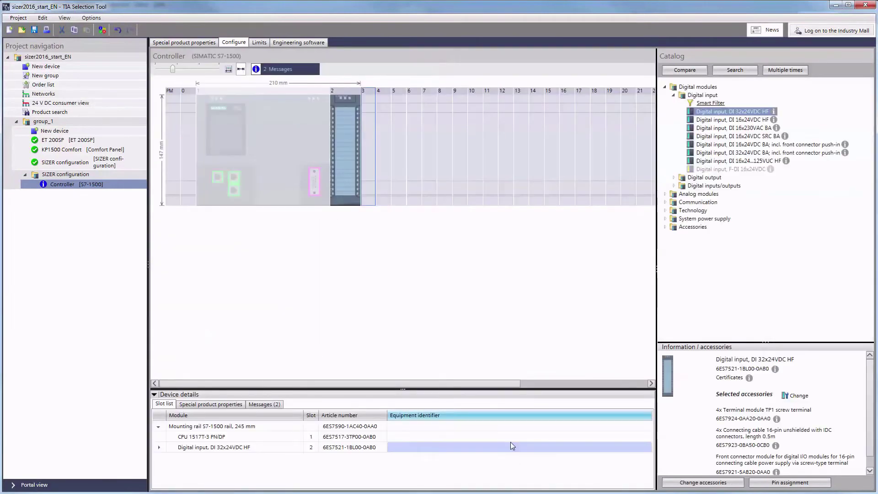
# Step: Review and hide the load current supply and user data configuration messages
pyautogui.click(275, 404)
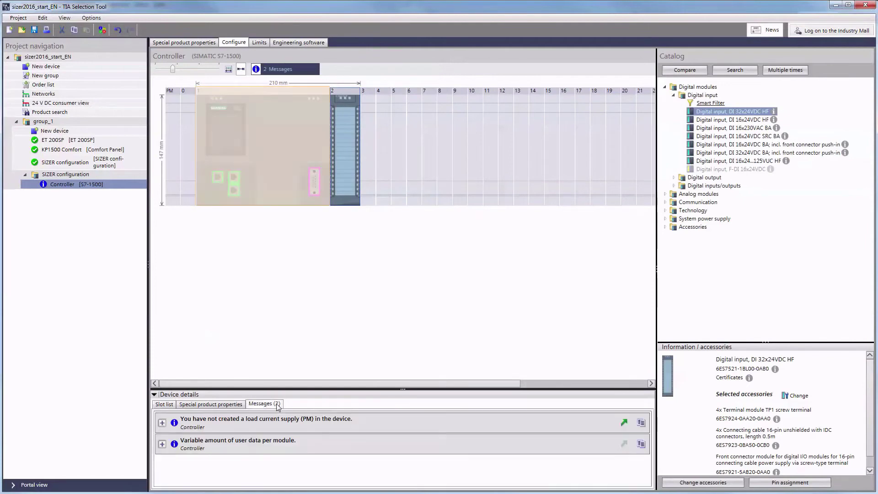
pyautogui.click(163, 422)
pyautogui.click(609, 444)
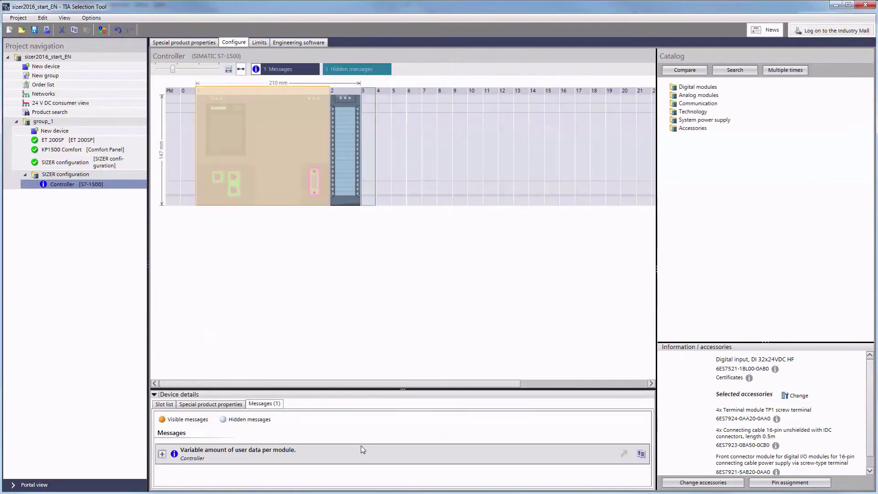
pyautogui.click(177, 458)
pyautogui.click(609, 475)
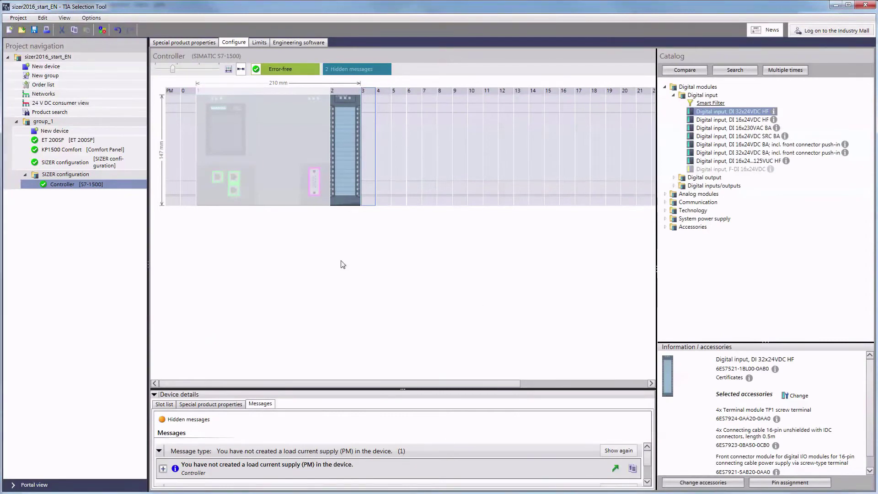
# Step: In network view, wire the controller to the ET 200SP and the KP1500 panel to the subnet
pyautogui.click(46, 94)
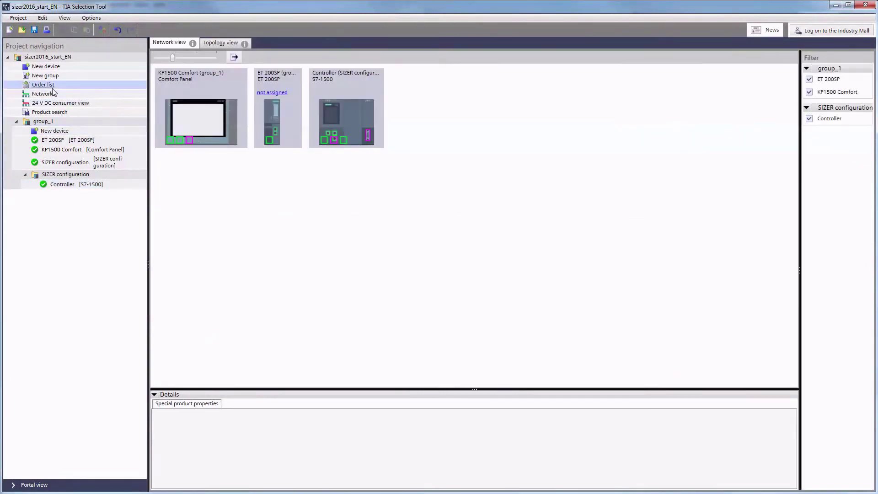
pyautogui.moveTo(319, 140); pyautogui.dragTo(270, 143)
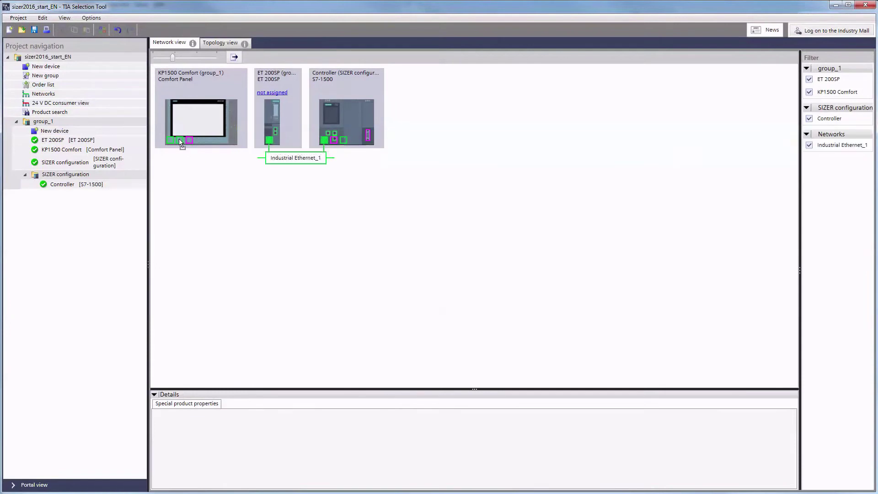
pyautogui.moveTo(270, 143); pyautogui.dragTo(179, 139)
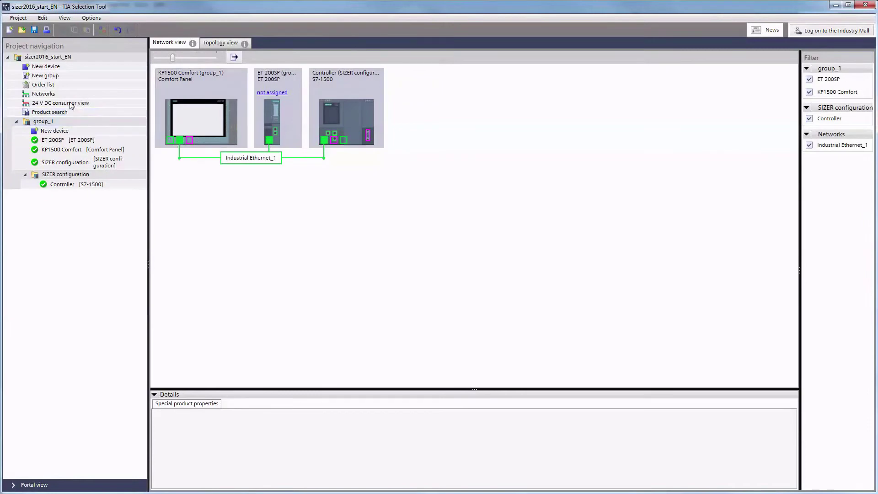
# Step: Filter the order list to show only the Controller's articles, excluding group_1 devices
pyautogui.click(46, 85)
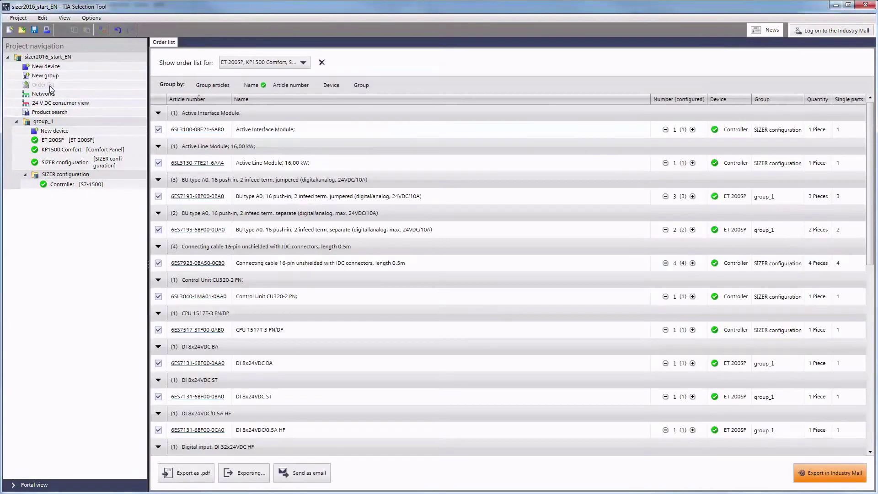
pyautogui.click(303, 62)
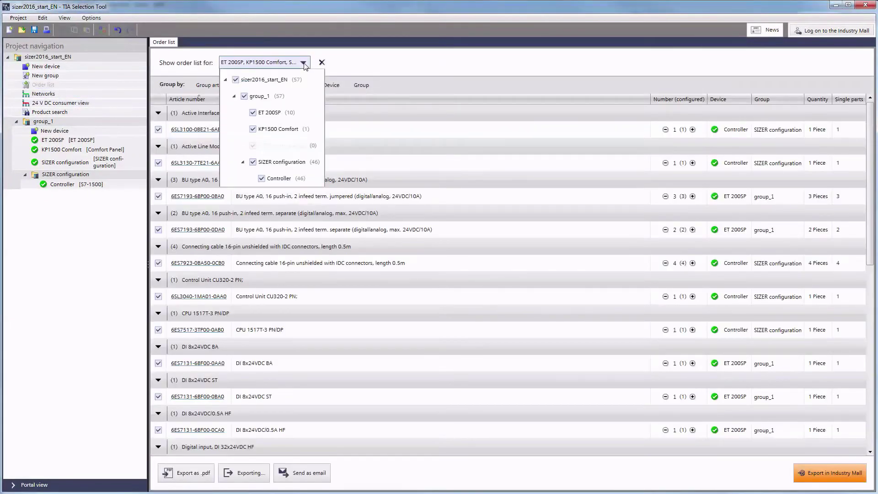
pyautogui.click(244, 97)
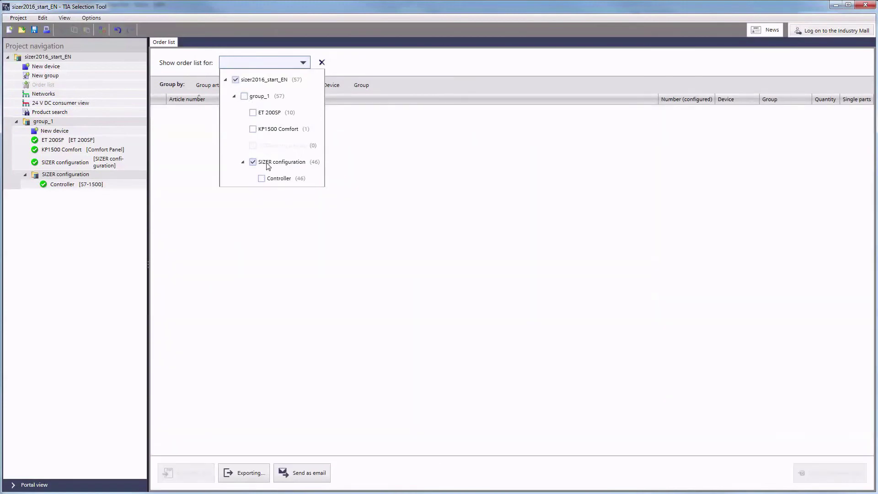
pyautogui.click(262, 178)
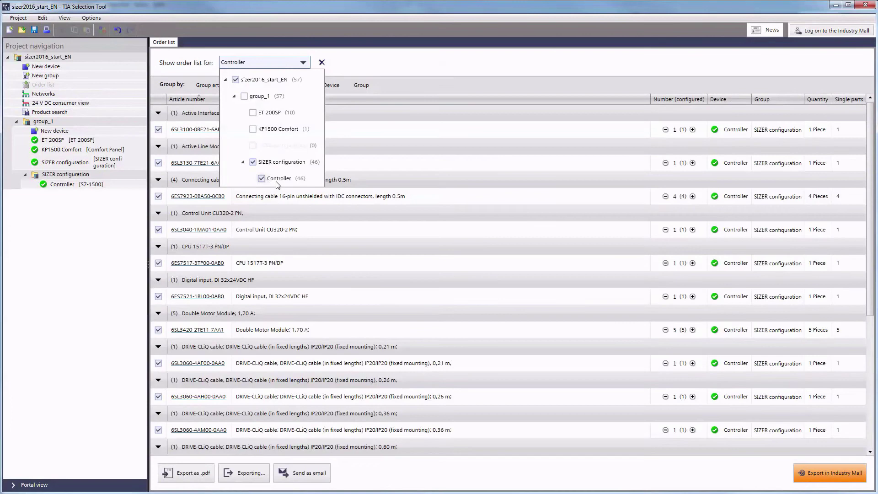
pyautogui.click(462, 72)
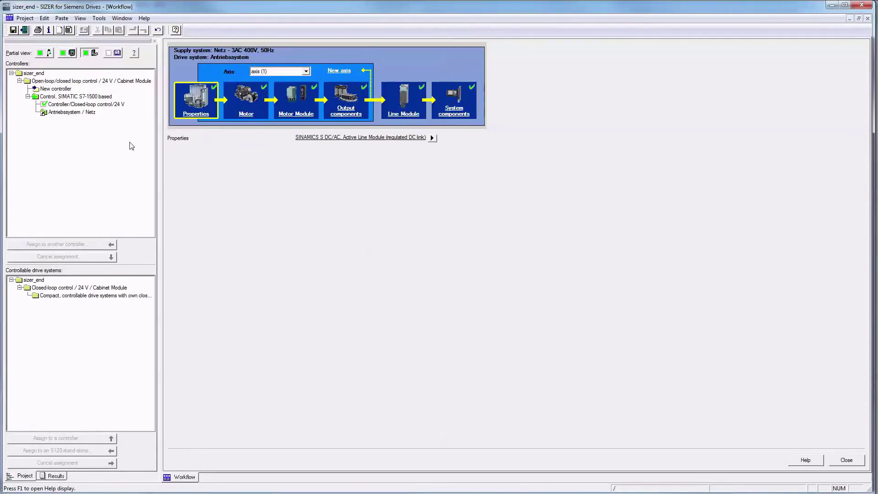
# Step: Open the 'SIMATIC components from TIA selection tool' editor from the Additional components view
pyautogui.click(109, 53)
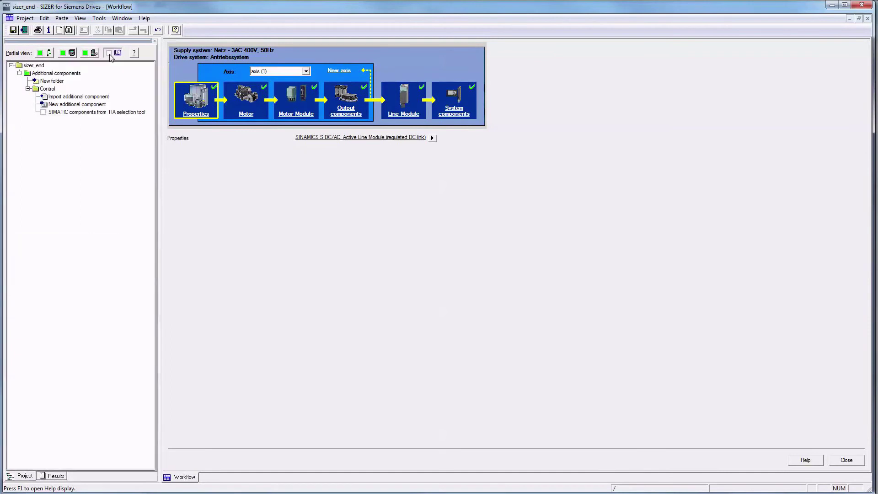
pyautogui.click(104, 113)
pyautogui.doubleClick(104, 114)
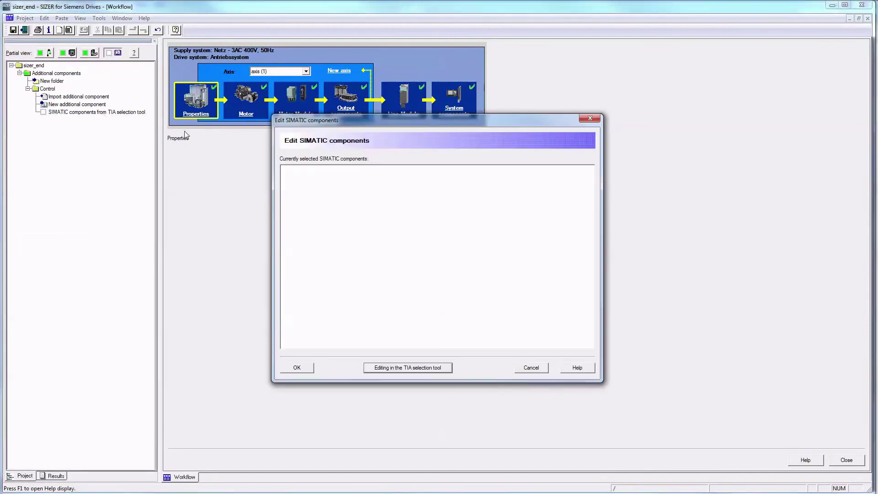
# Step: Launch TIA Selection Tool and add a new ET 200SP station from the IO systems series
pyautogui.click(409, 371)
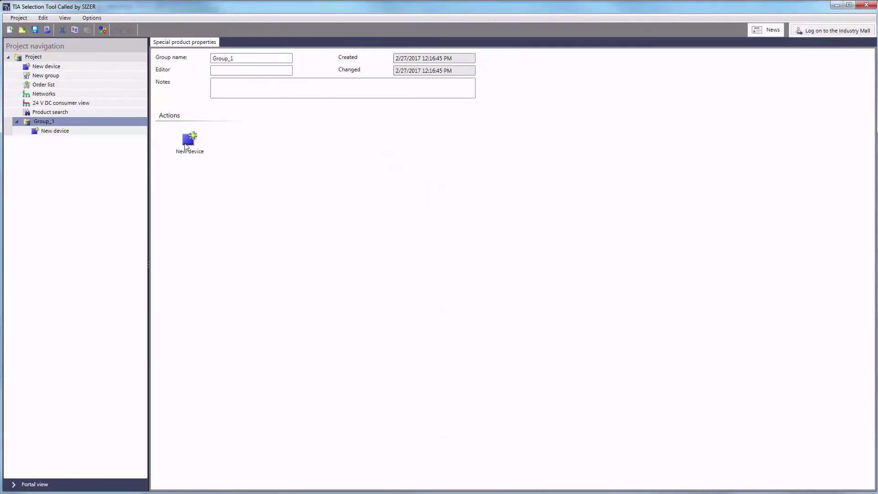
pyautogui.click(189, 148)
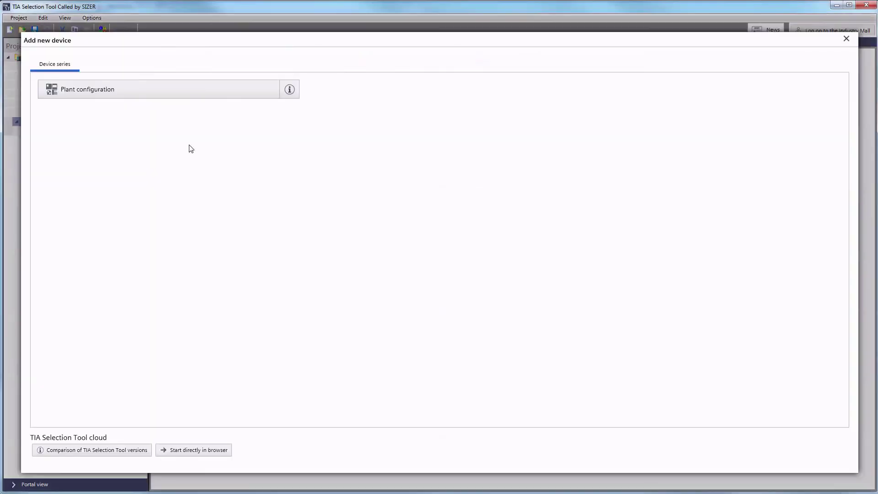
pyautogui.click(334, 130)
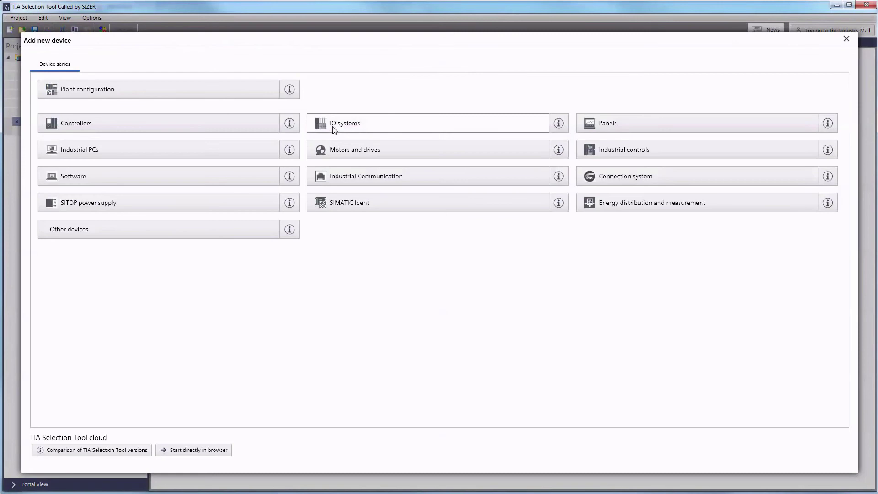
pyautogui.click(334, 130)
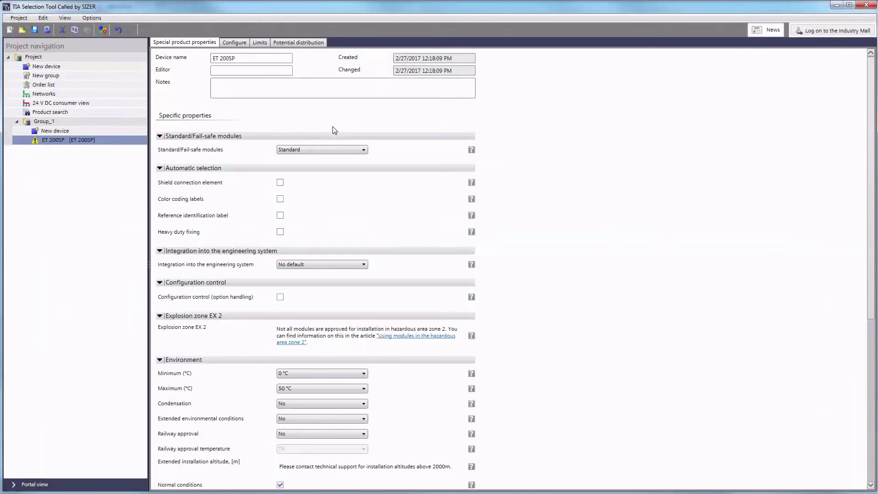
# Step: Insert the IM 155-6 PN BA interface module into the ET 200SP rack and close TIA Selection Tool
pyautogui.click(242, 45)
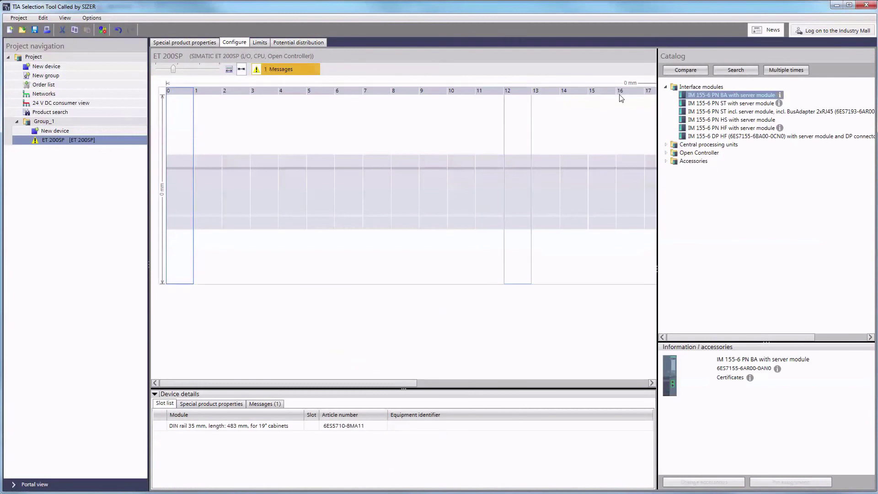
pyautogui.click(704, 97)
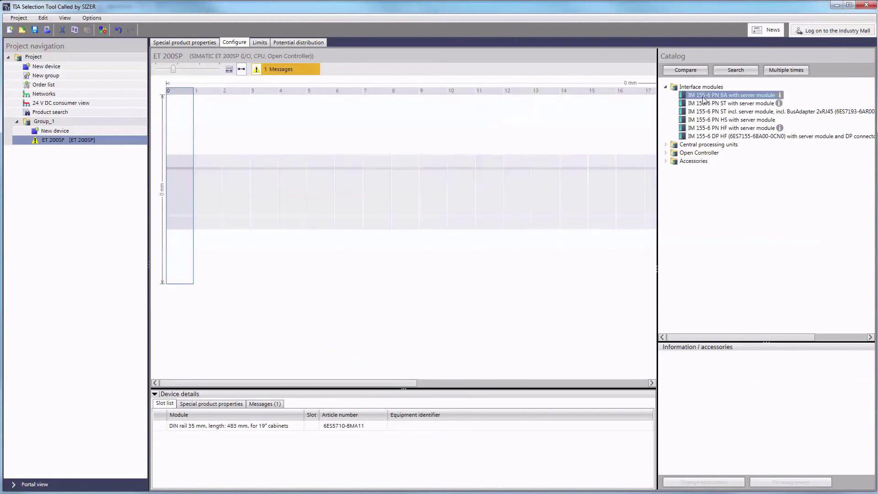
pyautogui.doubleClick(705, 97)
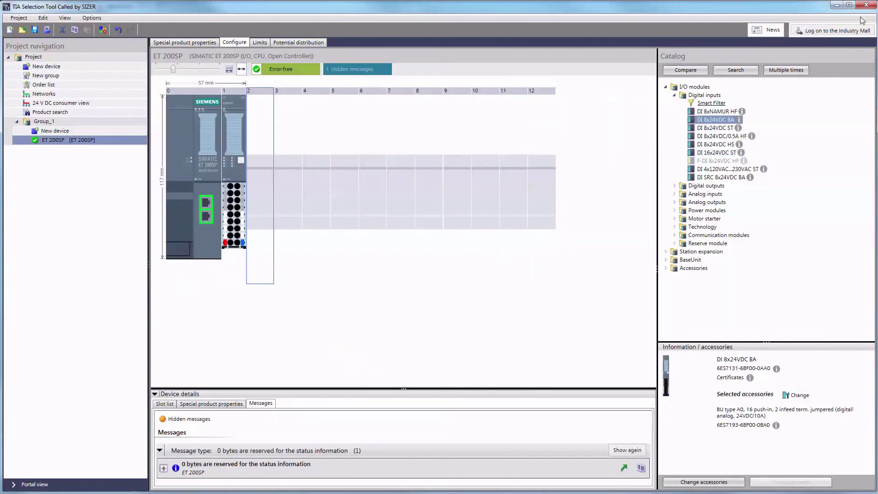
pyautogui.click(867, 6)
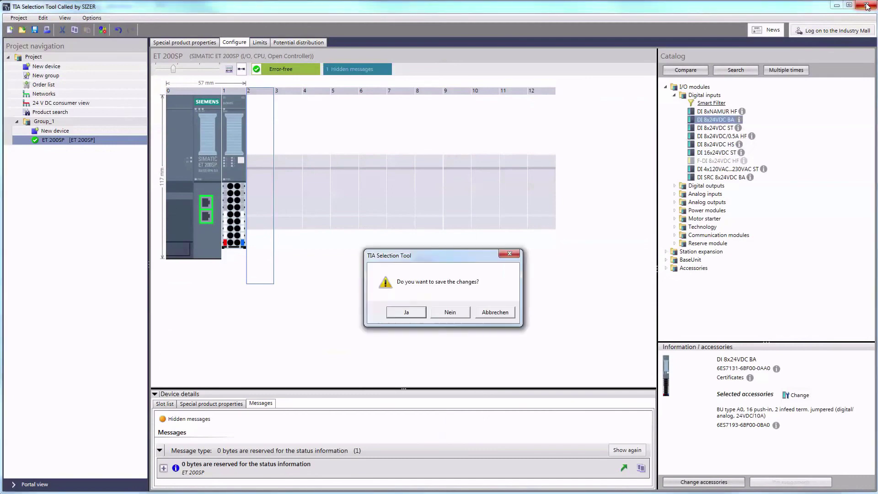
# Step: Save the TIA project, accept the four ET 200SP components, and request the parts list
pyautogui.click(453, 314)
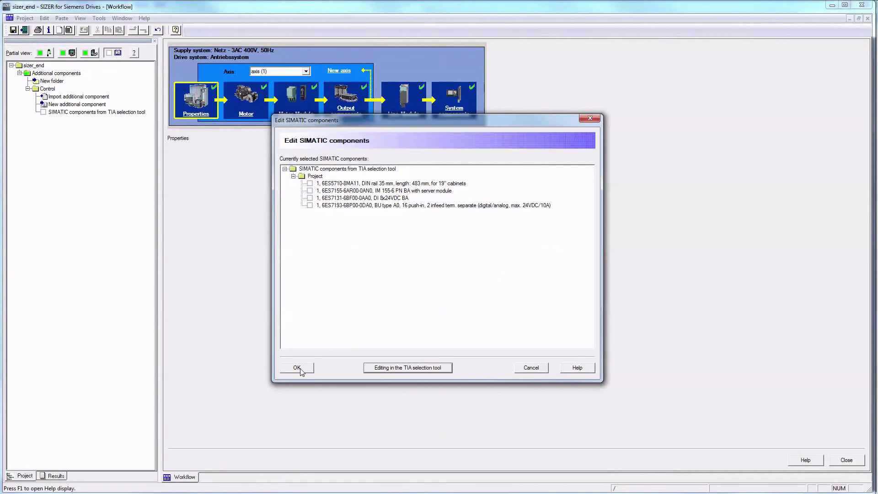
pyautogui.click(297, 368)
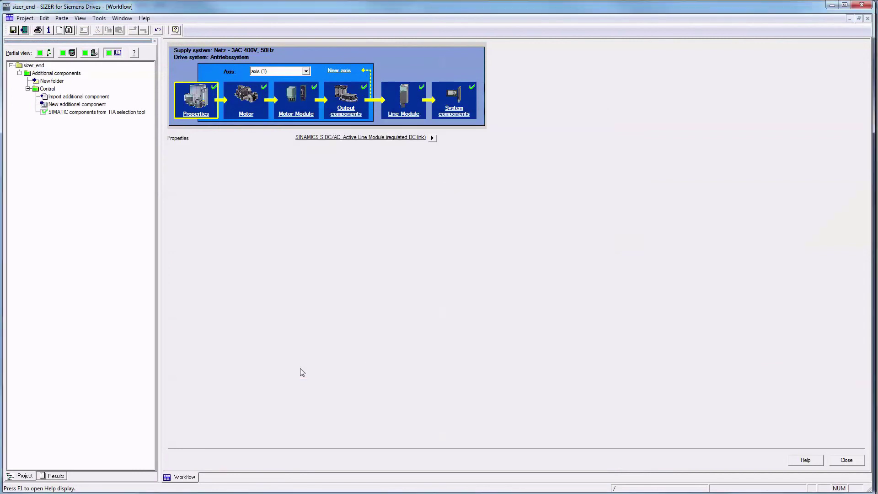
pyautogui.click(60, 31)
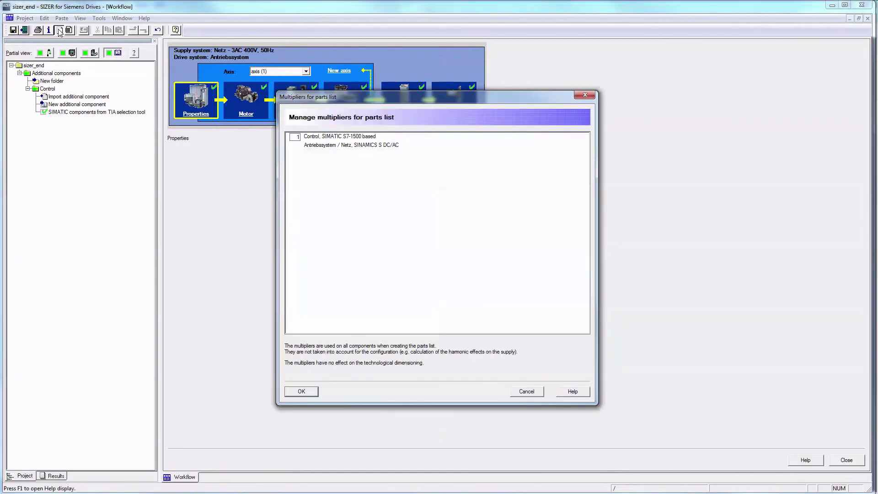
# Step: Confirm the parts-list multipliers to display the parts list with the ET 200SP components
pyautogui.click(300, 390)
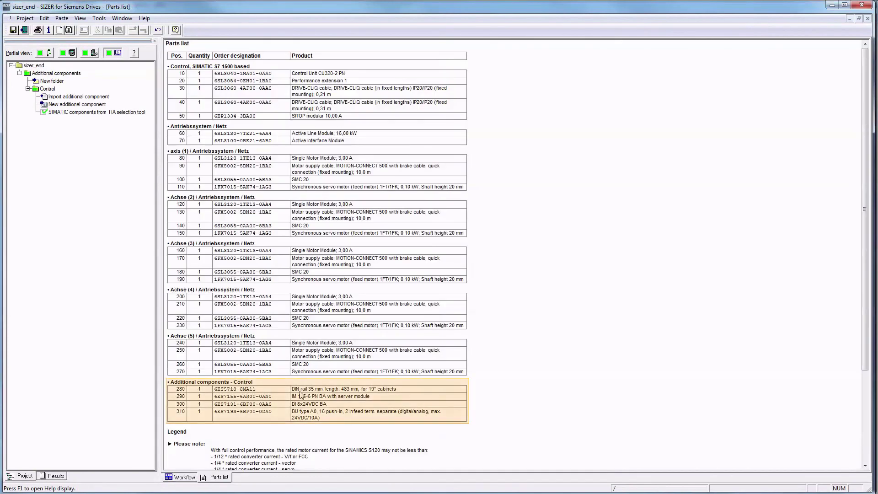